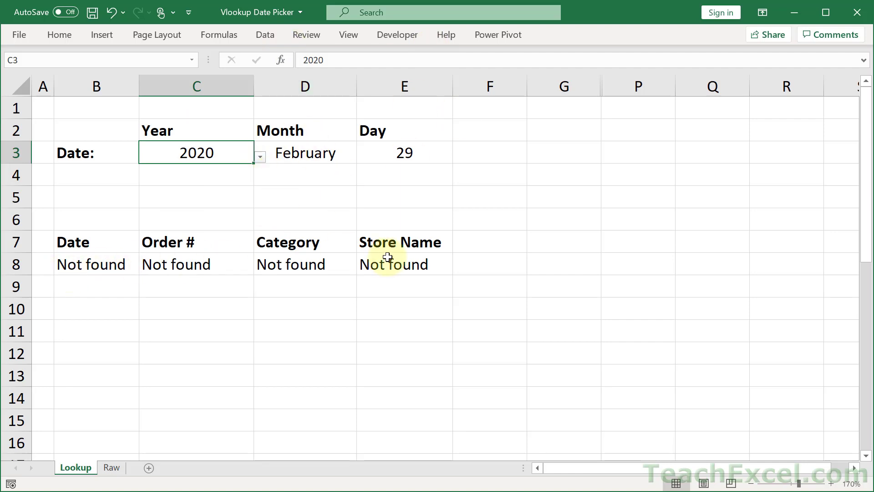
Step: Pick Year 2019, Month January and Day 25 from the date dropdowns
click(260, 157)
click(165, 172)
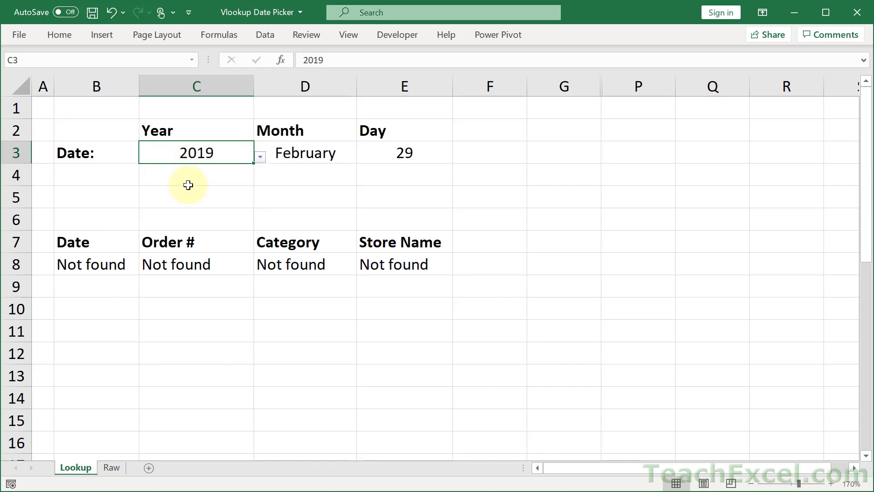
click(318, 151)
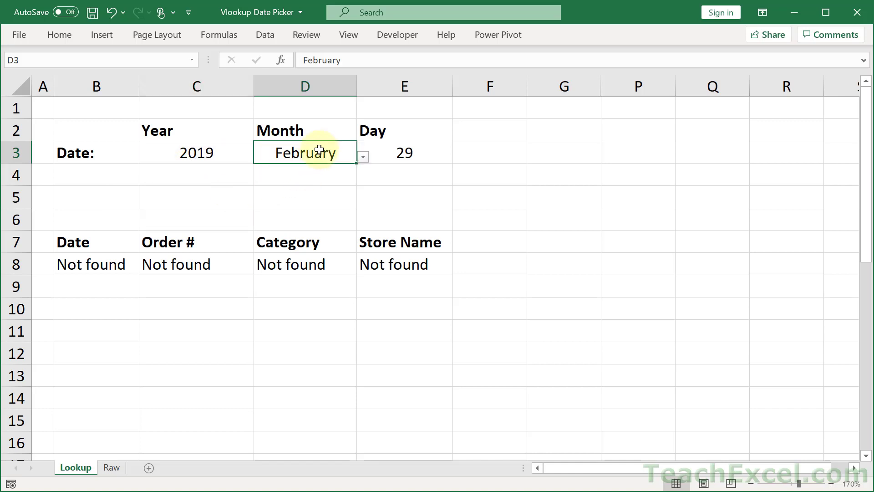
click(360, 158)
click(357, 176)
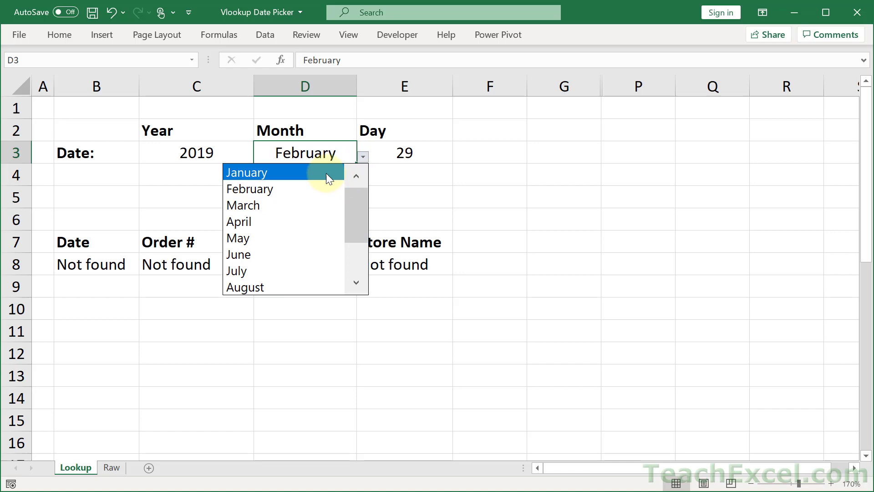
key(Escape)
click(410, 151)
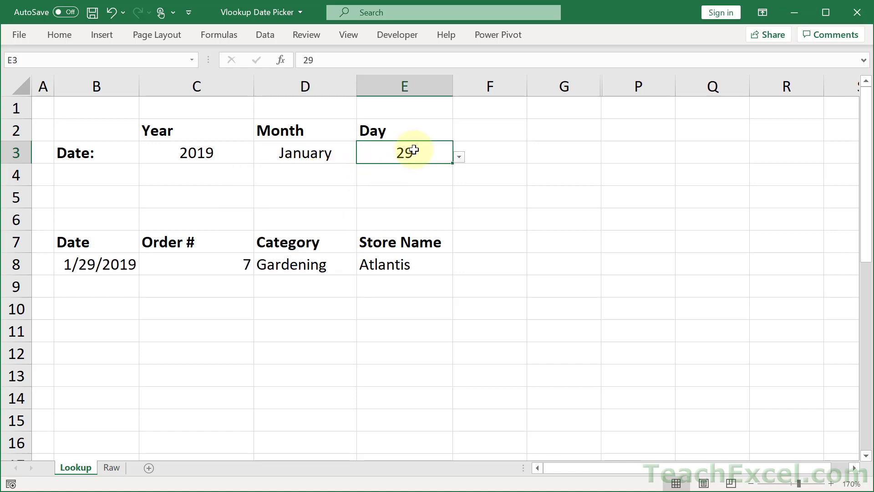
click(458, 157)
click(383, 196)
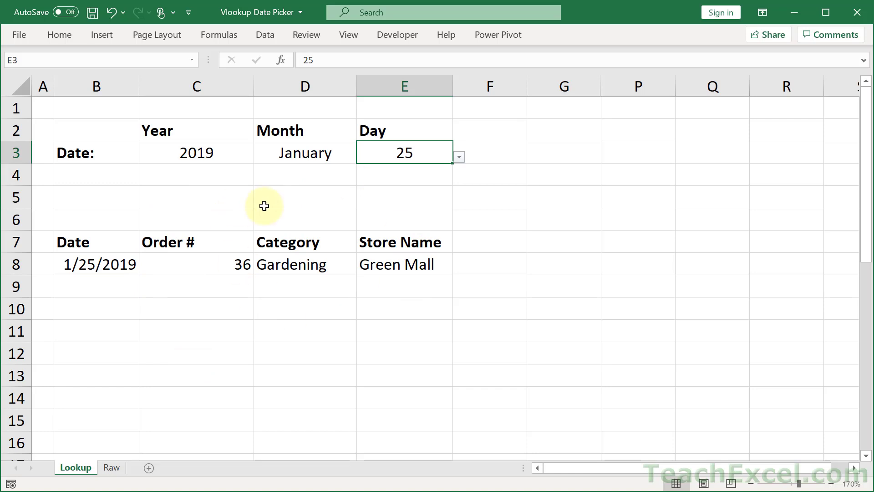
click(459, 157)
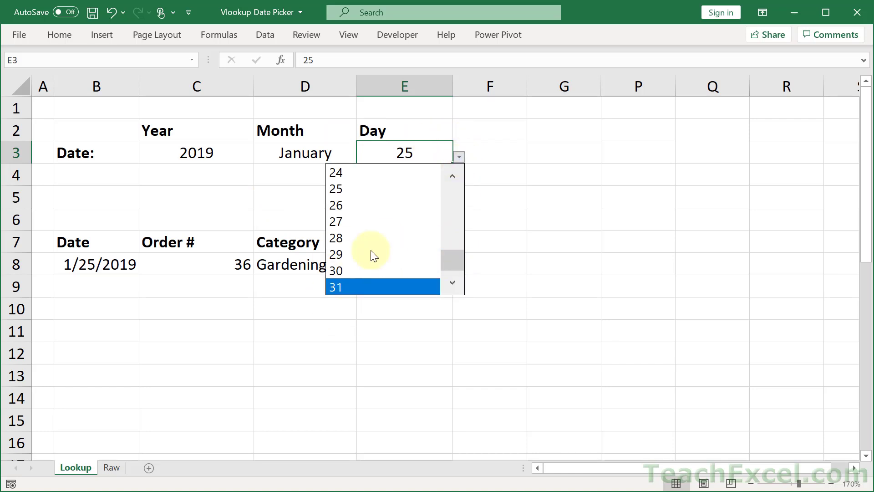
click(252, 194)
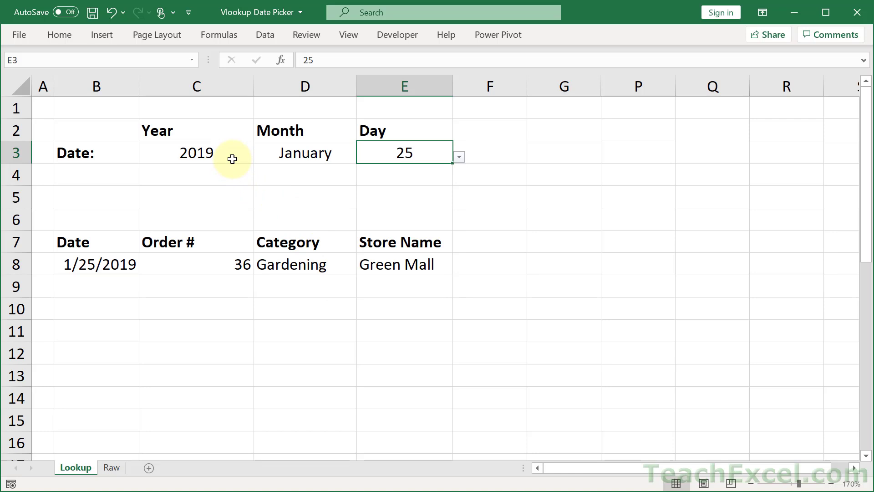
Step: Change the year to 2020 and the month to February, keeping day 25
click(230, 158)
click(259, 157)
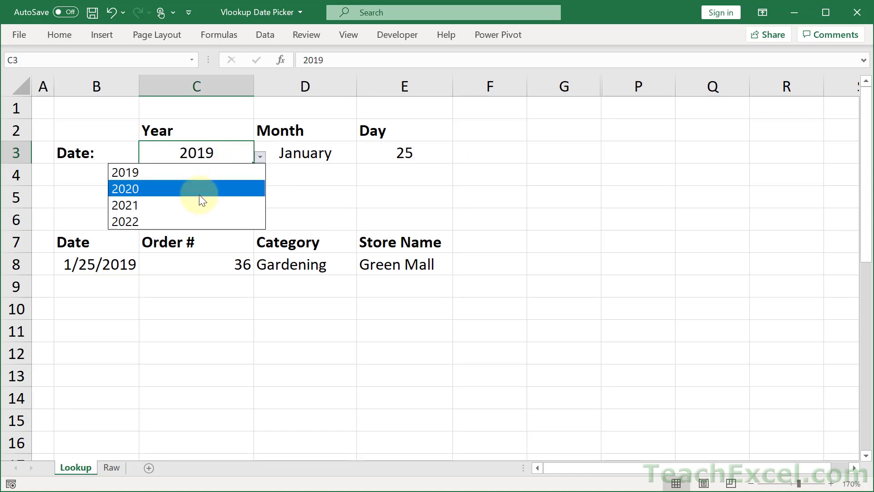
click(199, 189)
click(326, 155)
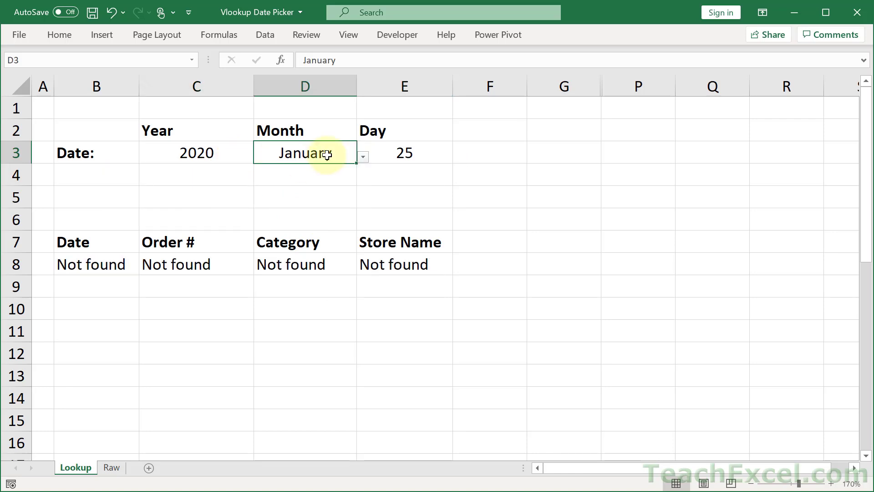
click(365, 156)
key(Escape)
click(403, 154)
click(457, 156)
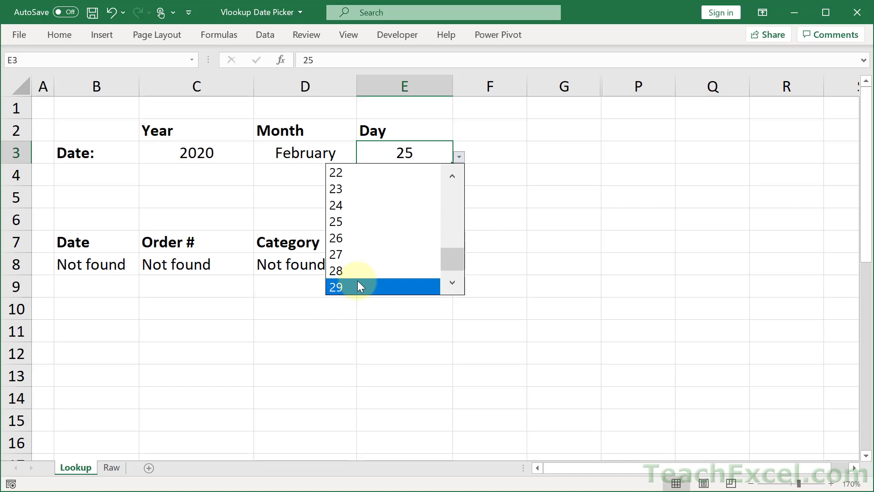
click(210, 151)
Step: Set the year back to 2019, leaving the day and year lists unchanged
click(210, 151)
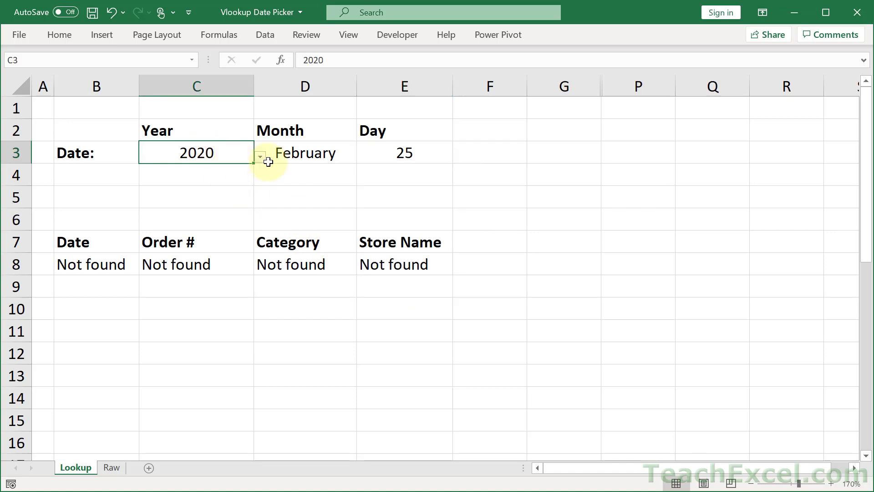
click(261, 159)
click(234, 174)
click(390, 152)
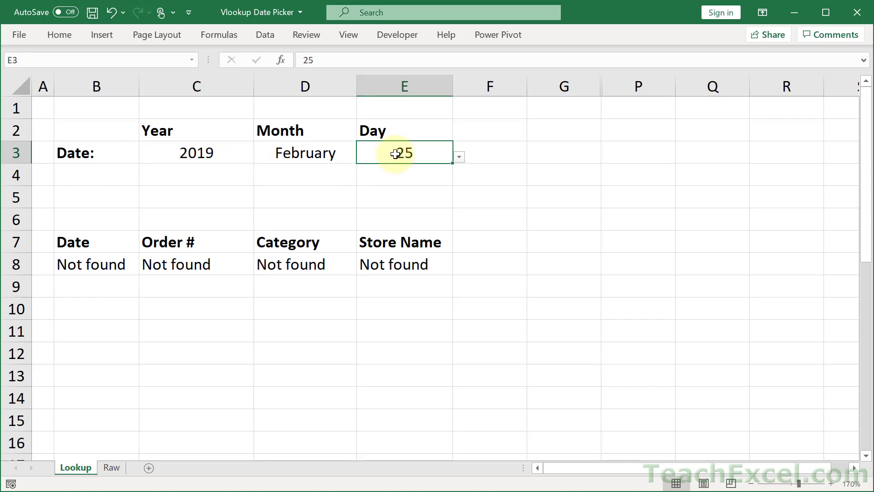
click(458, 157)
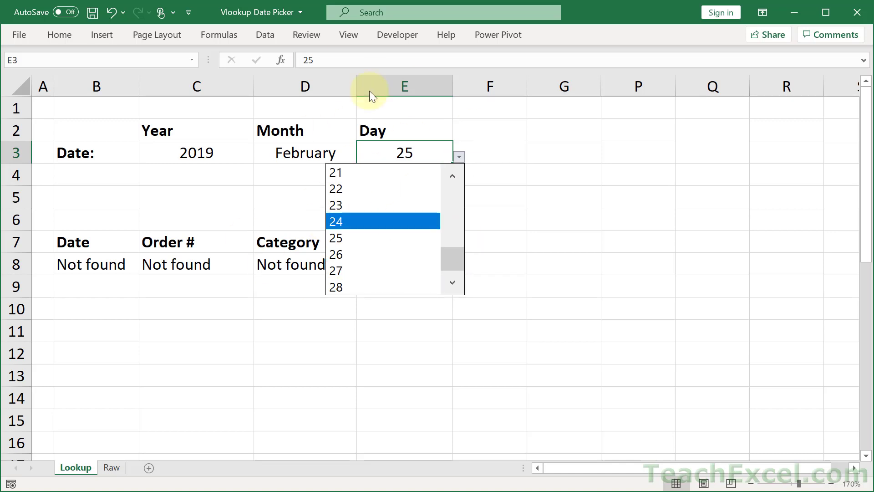
key(Escape)
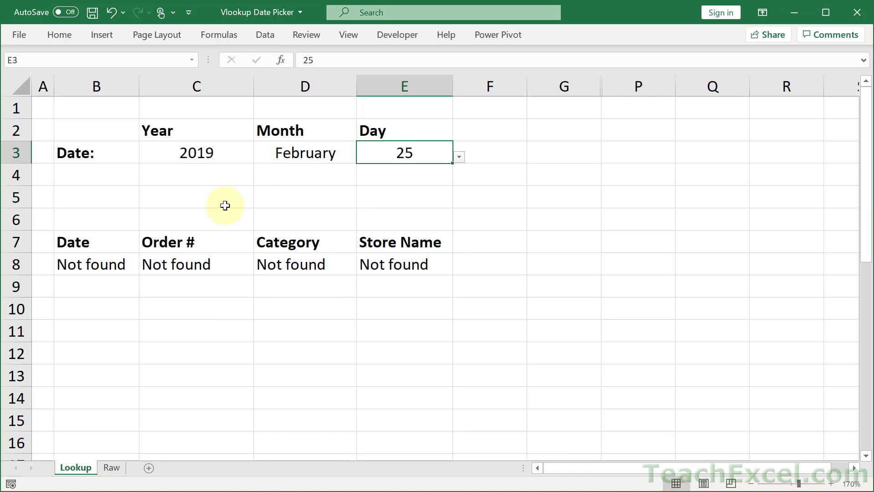
click(193, 152)
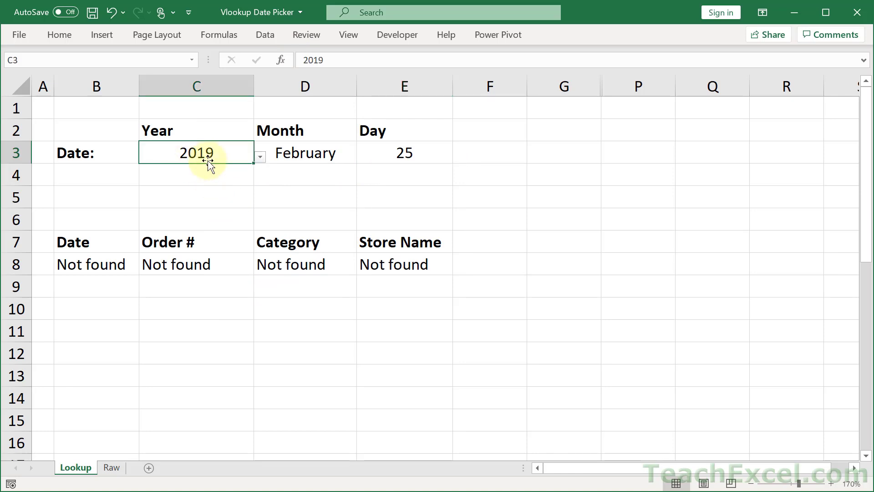
click(260, 158)
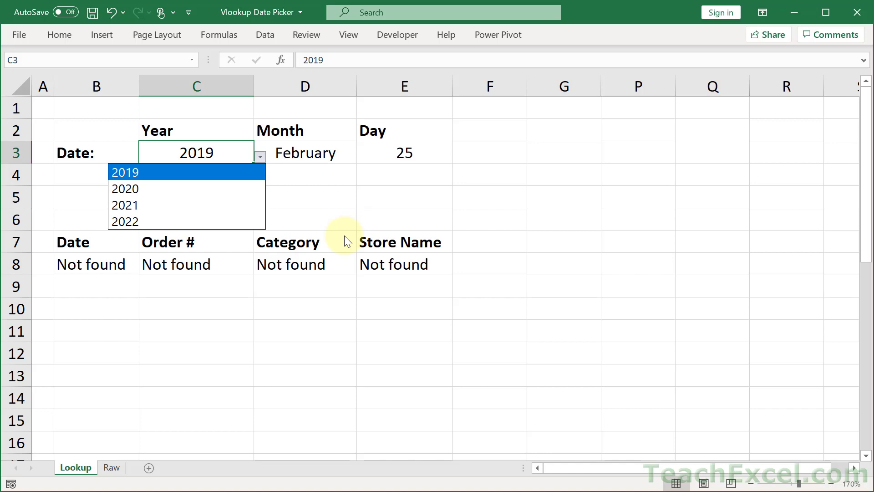
click(336, 191)
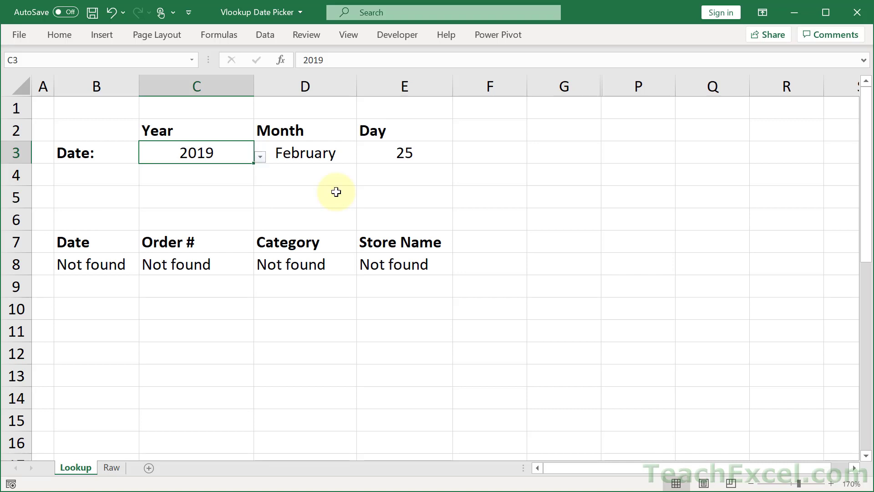
Step: Unhide the hidden helper columns G through P
click(565, 84)
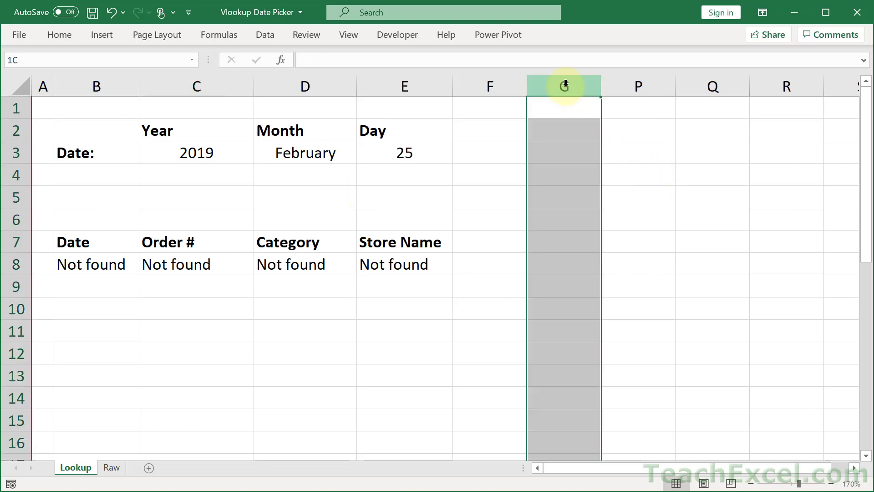
drag(564, 84, 616, 83)
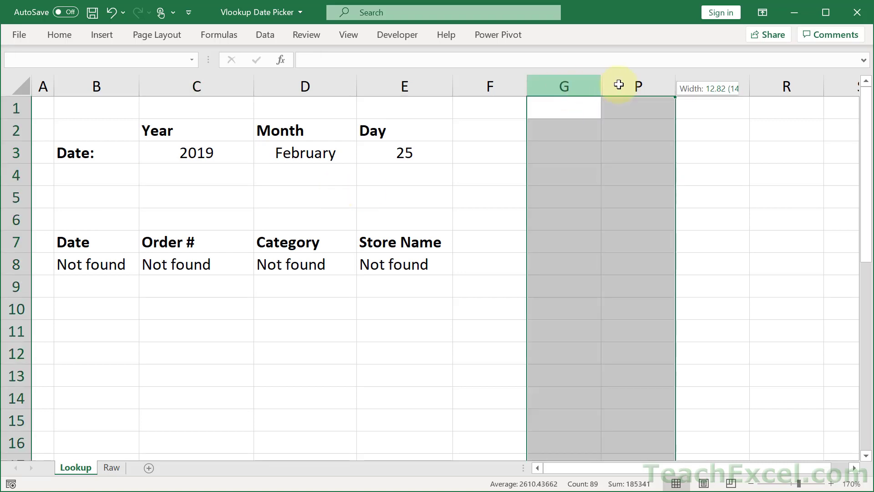
right_click(585, 81)
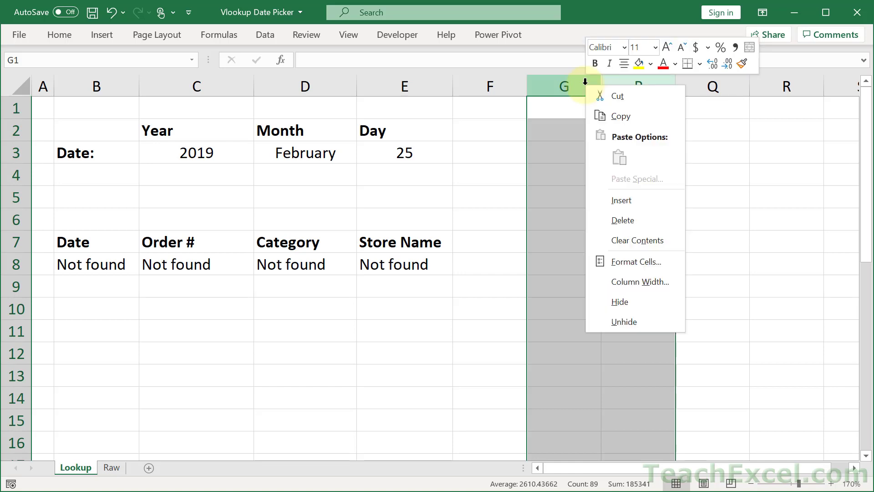
click(626, 316)
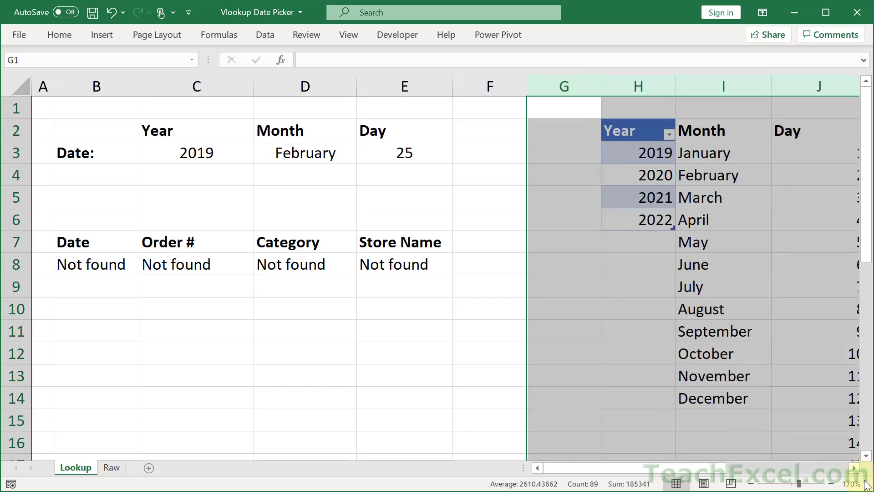
Step: Zoom out to fit the helper lists and select the Year, Month and Day table
click(854, 467)
click(854, 468)
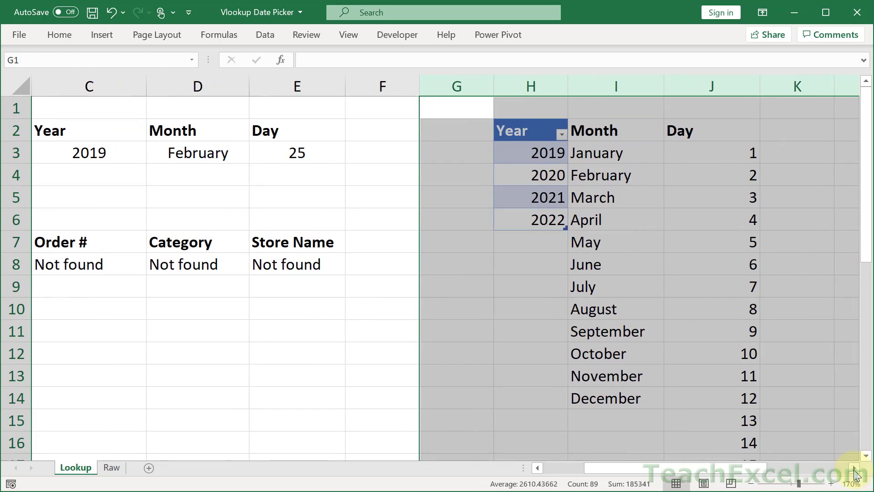
click(854, 468)
click(854, 468)
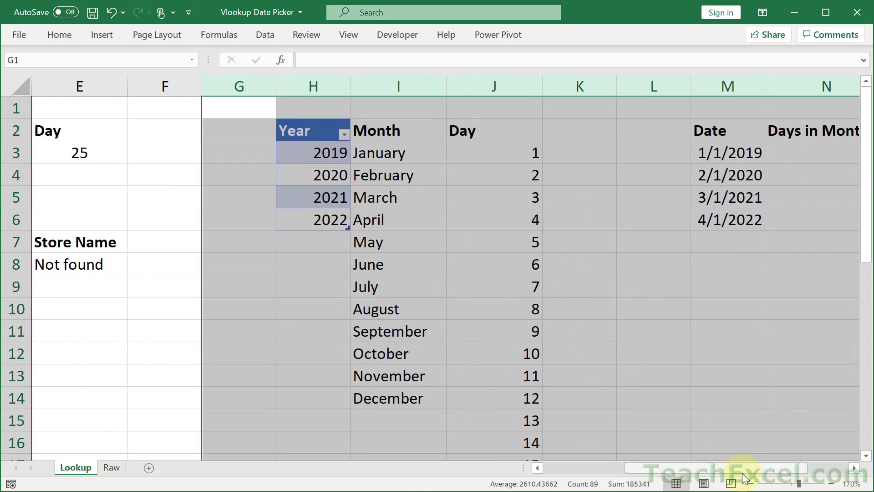
click(751, 484)
click(751, 484)
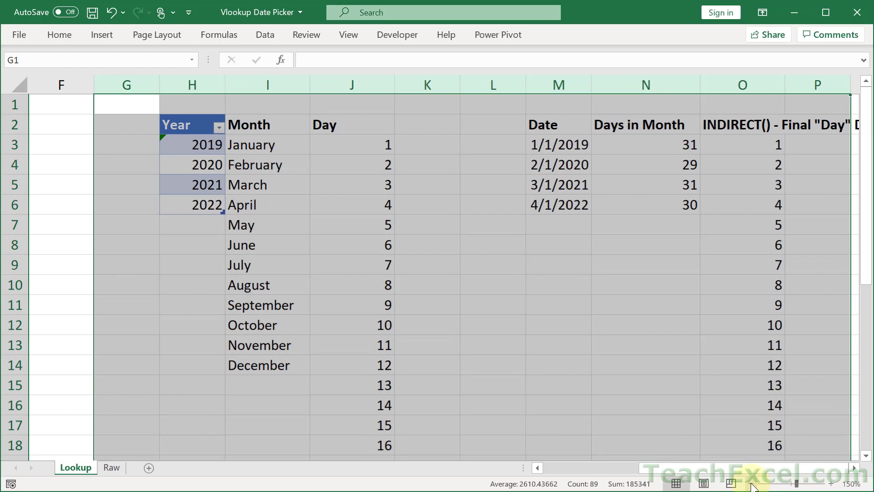
click(751, 484)
click(751, 484)
click(751, 484)
click(751, 484)
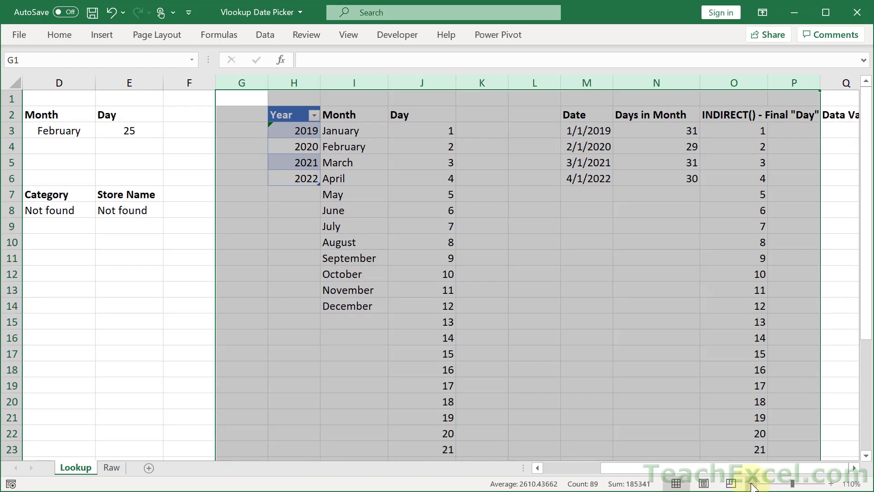
click(751, 484)
click(570, 225)
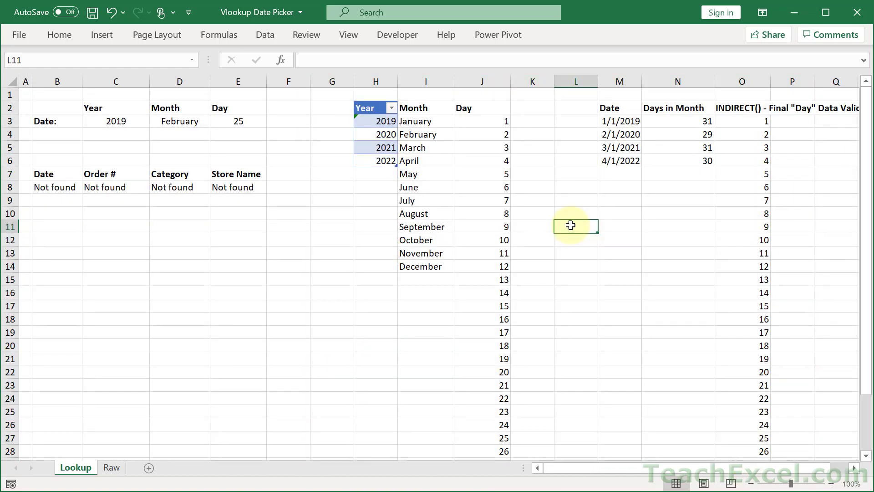
drag(370, 108, 474, 321)
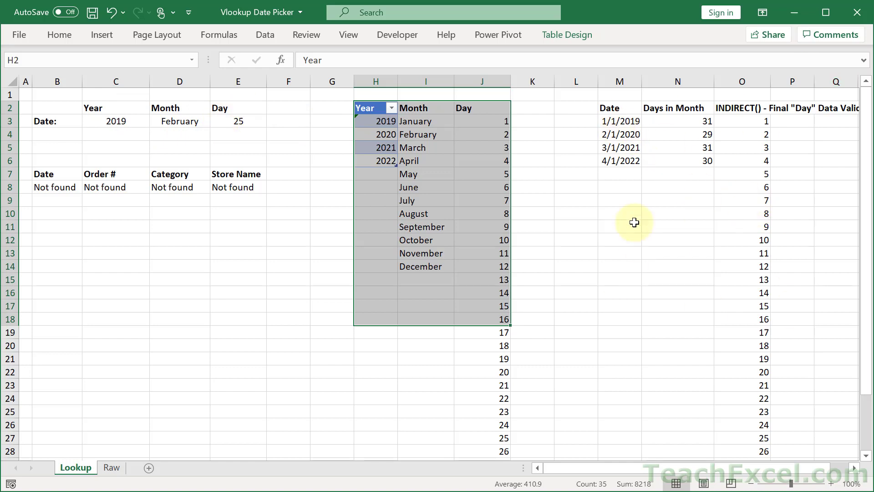
Step: Check the lookup formula in B8 and zoom the Lookup sheet to 190%, showing row 1
click(475, 121)
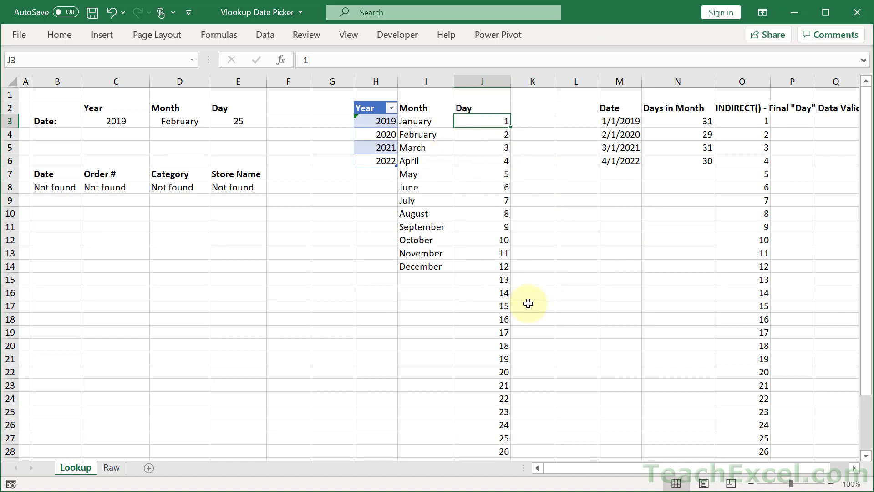
click(57, 187)
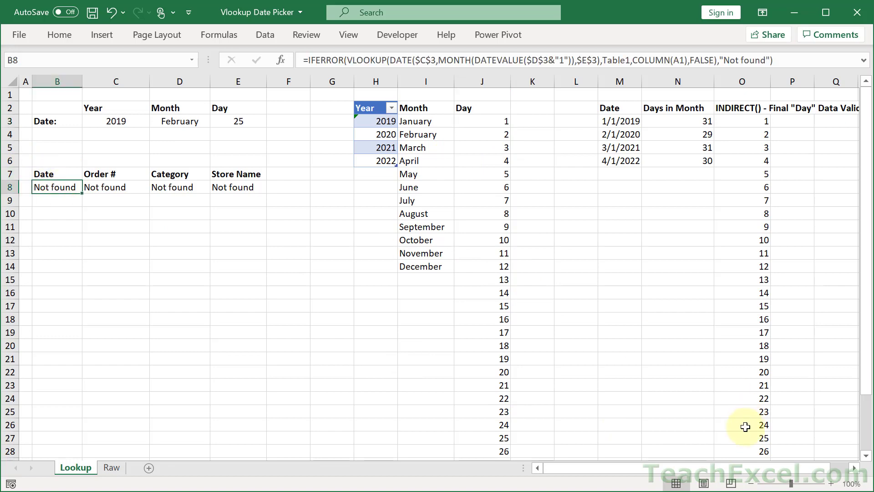
click(831, 484)
click(831, 484)
click(831, 483)
click(831, 484)
click(831, 484)
click(831, 484)
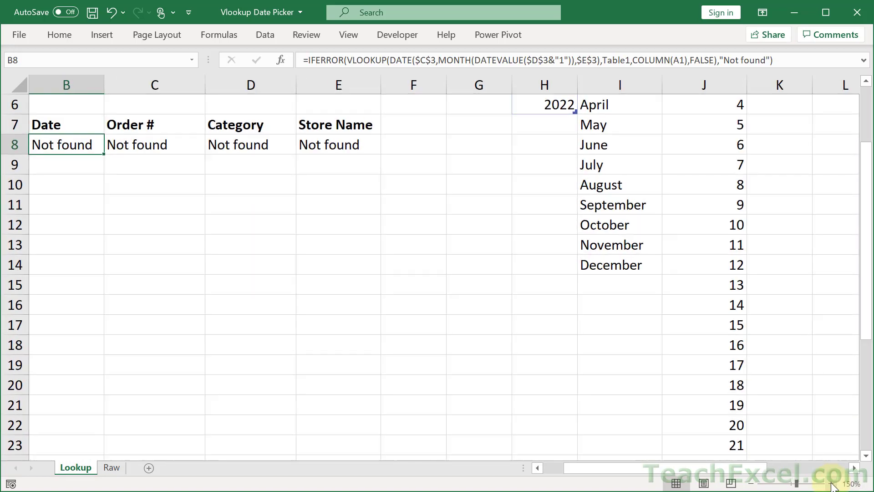
scroll(289, 286, up, 2)
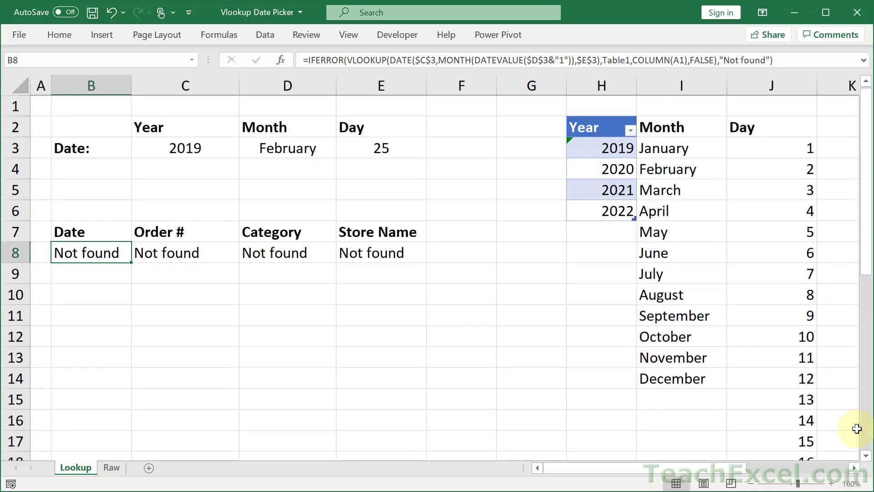
click(832, 484)
click(831, 484)
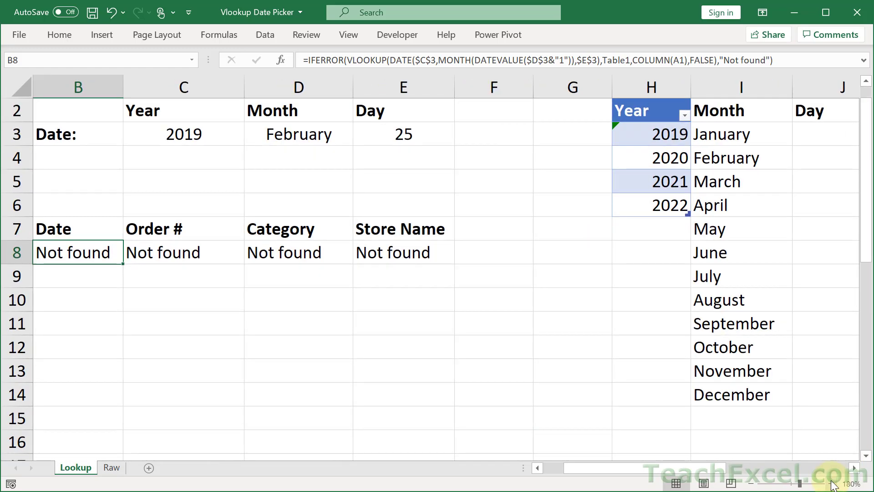
click(831, 484)
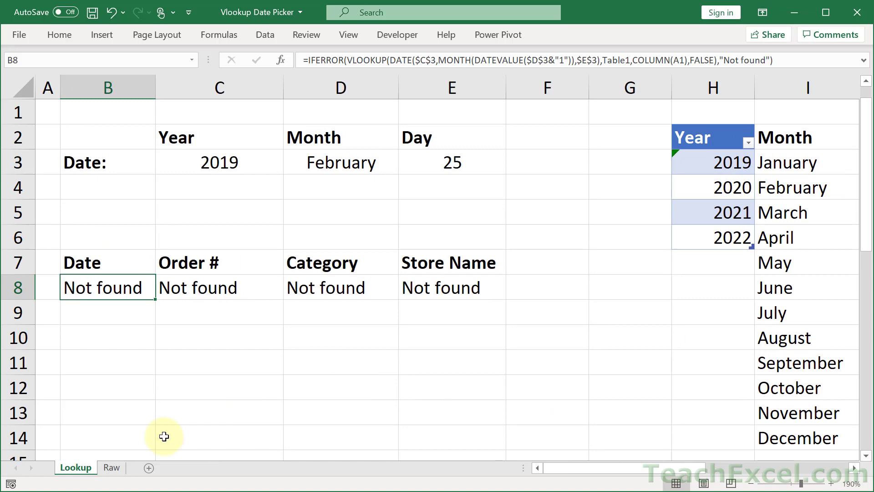
Step: Open the Raw sheet with its Date, Order #, Category and Store Name table
click(117, 467)
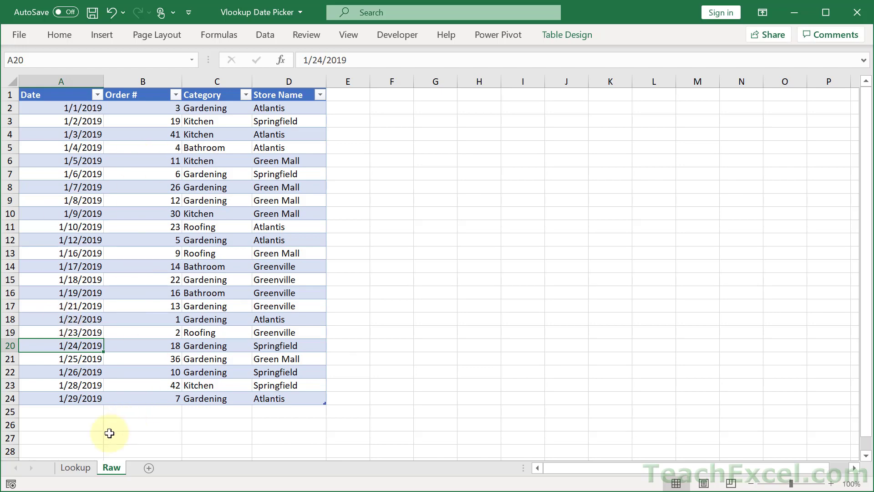
Step: Return to the Lookup sheet and select the Year, Month and Day cells C3, D3, E3
click(80, 468)
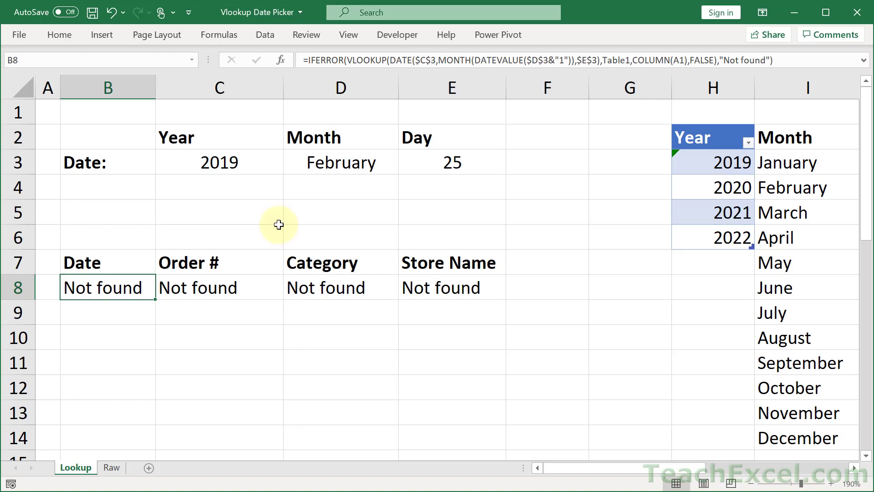
click(227, 162)
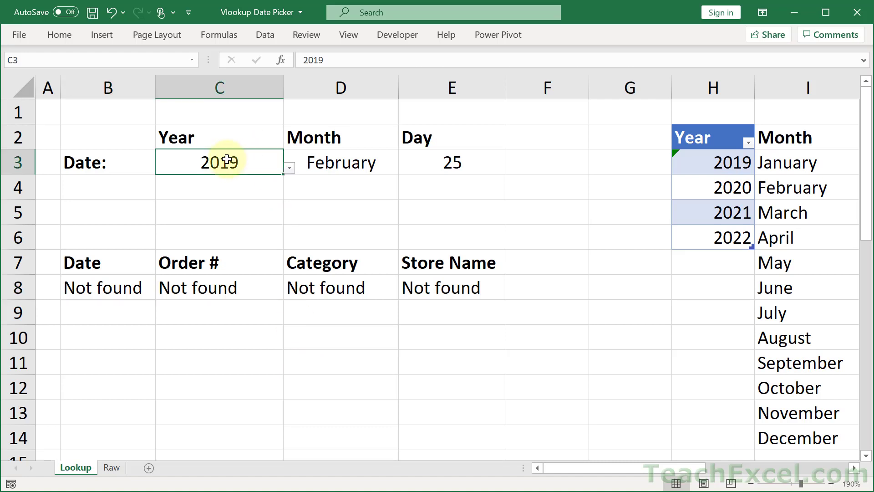
click(348, 162)
click(456, 166)
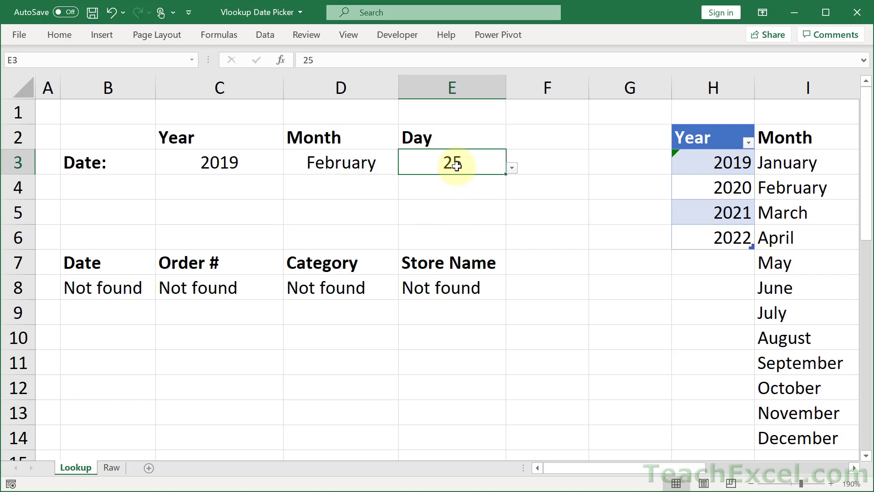
click(341, 165)
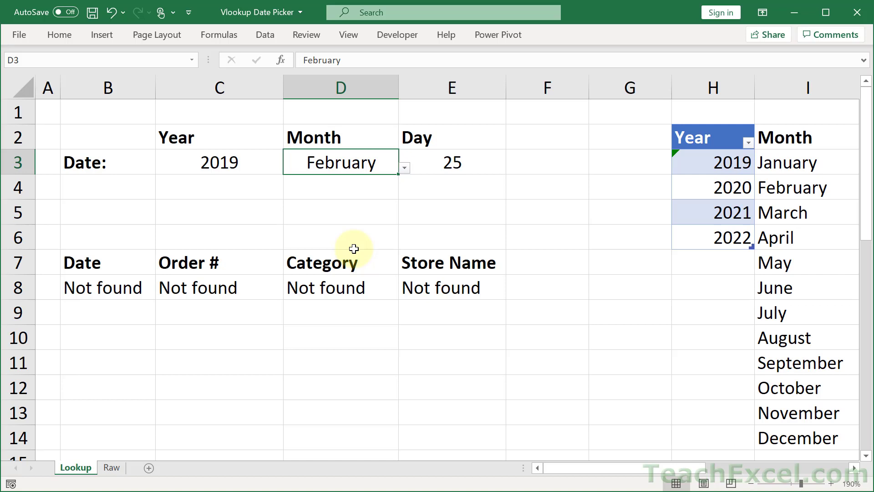
click(233, 154)
click(431, 165)
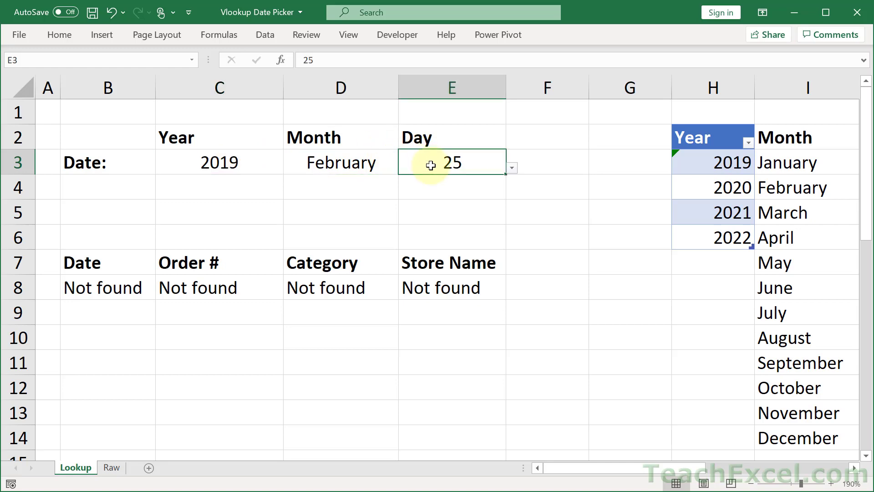
Step: On the Raw sheet, select the first date in A2 and zoom in
click(113, 467)
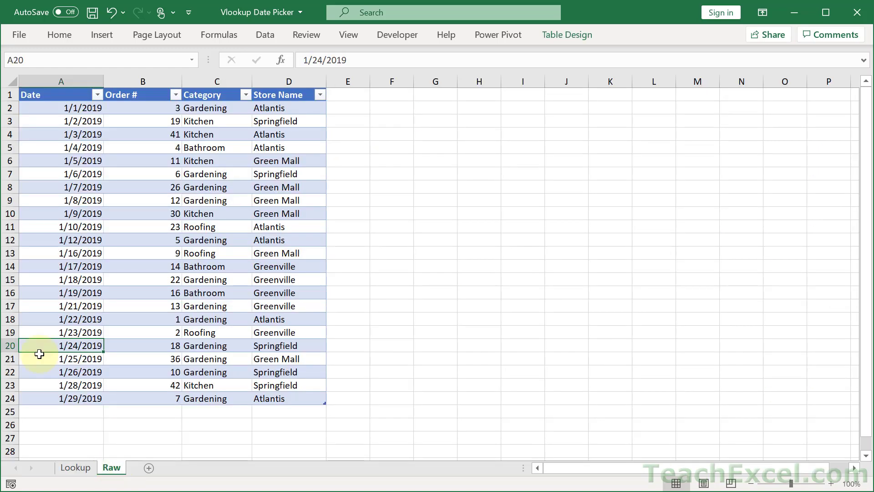
click(78, 109)
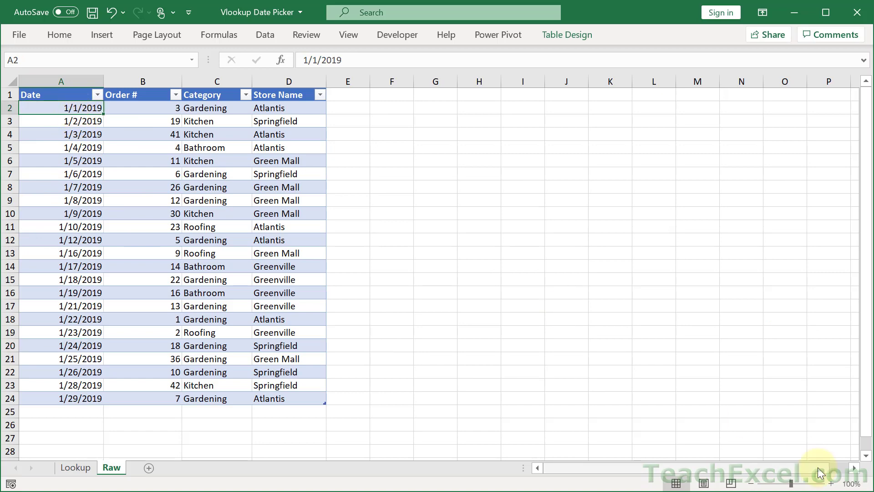
click(832, 483)
click(832, 483)
click(833, 483)
click(832, 483)
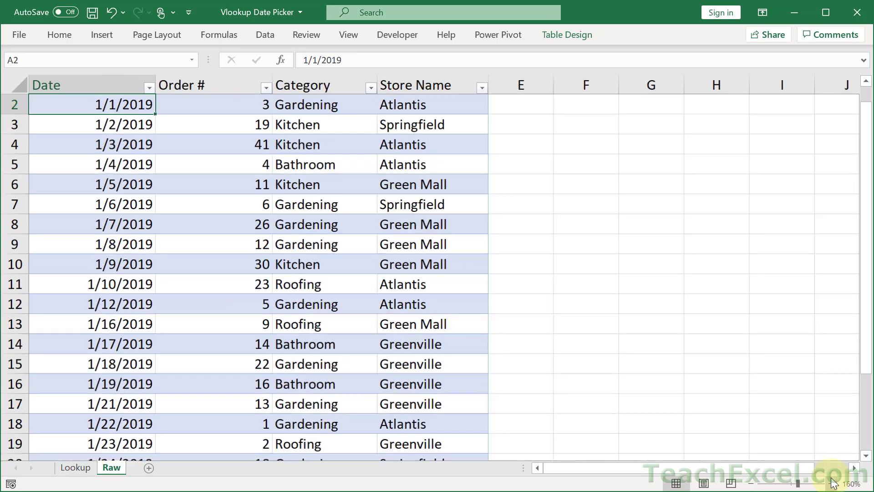
click(832, 483)
click(832, 483)
click(832, 483)
click(832, 483)
scroll(289, 279, up, 1)
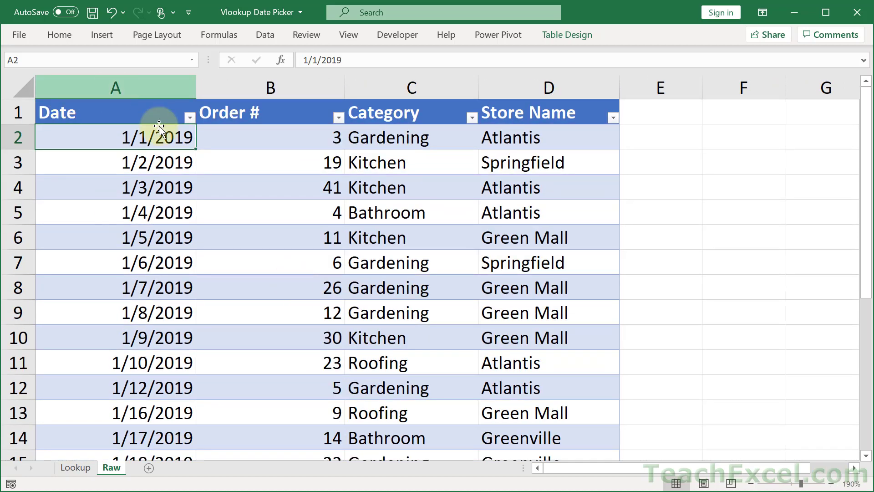
Step: Format A2 as General to show serial 43466, then undo to restore 1/1/2019
click(50, 32)
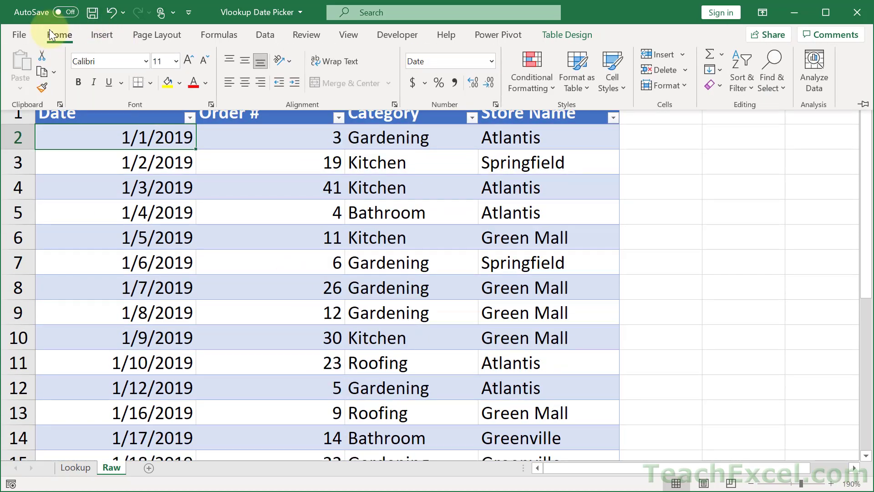
click(493, 58)
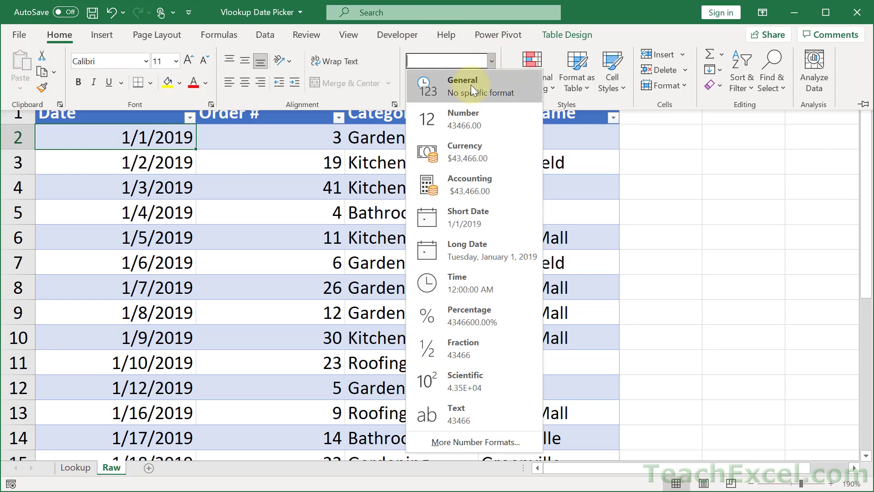
click(470, 85)
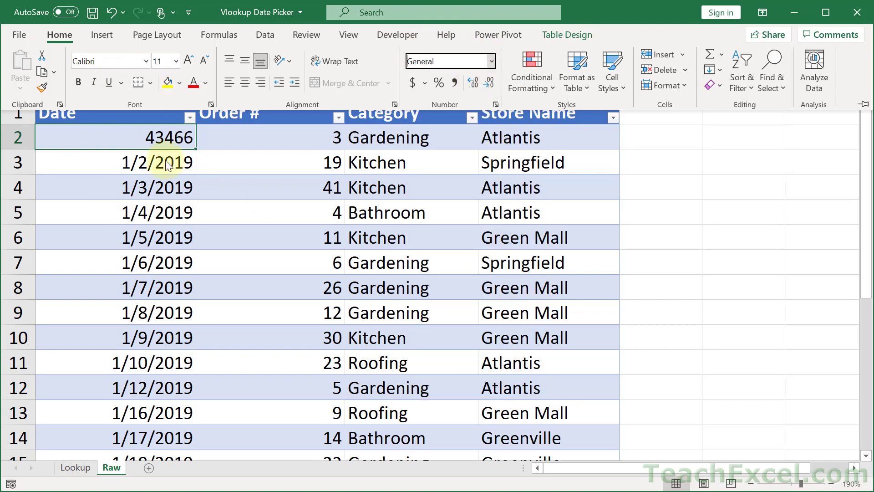
click(91, 138)
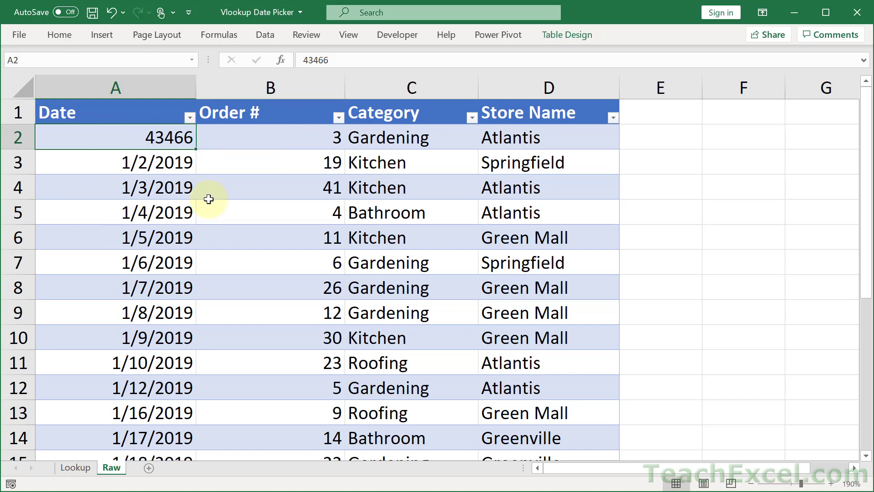
key(ctrl+z)
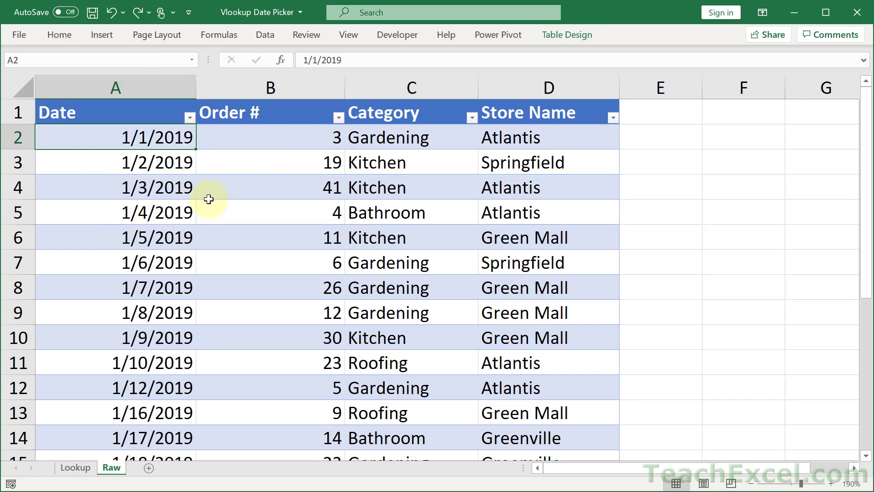
Step: On the Lookup sheet, enter =DATE(2020,1,1) in C5
click(72, 468)
click(173, 214)
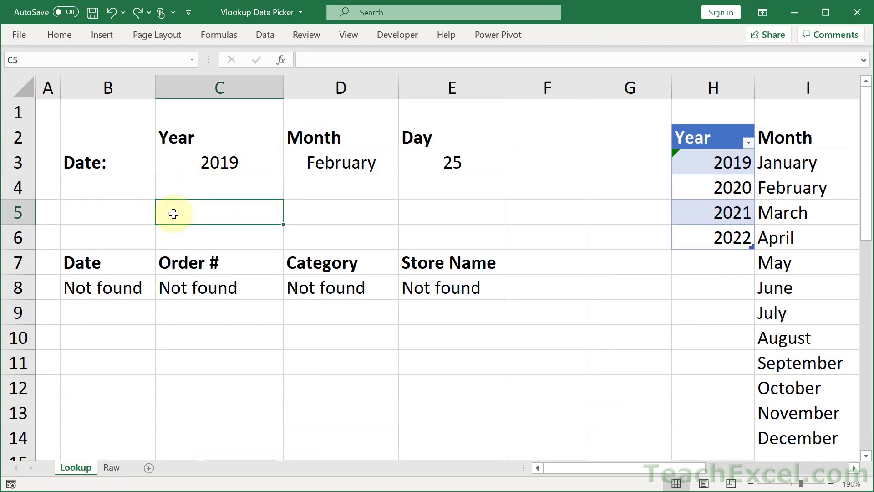
text(=date)
key(Tab)
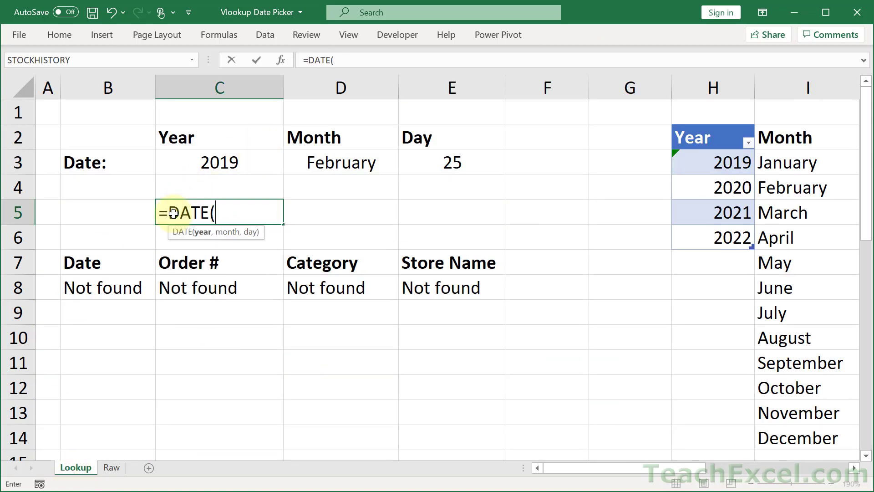
text(2020)
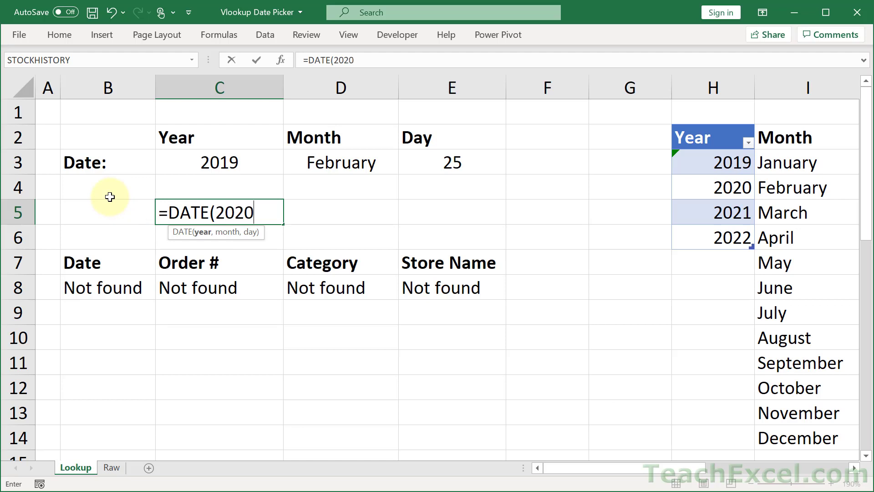
text(,1,)
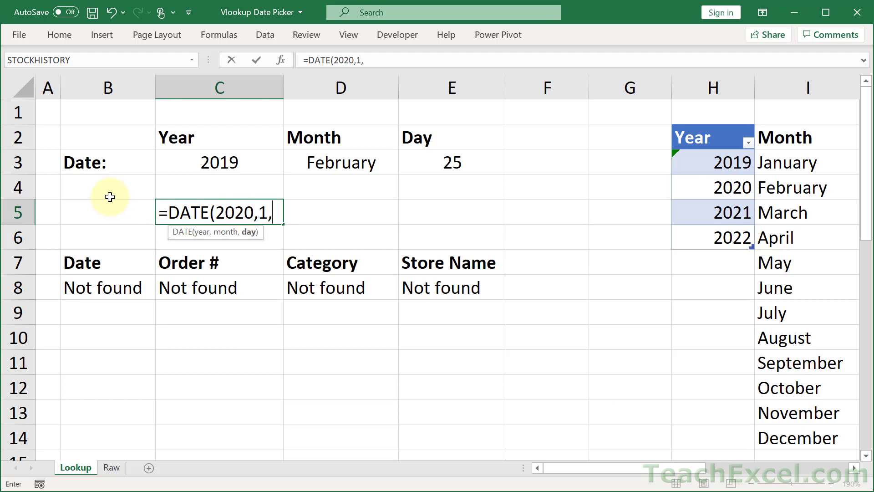
text(1))
key(Return)
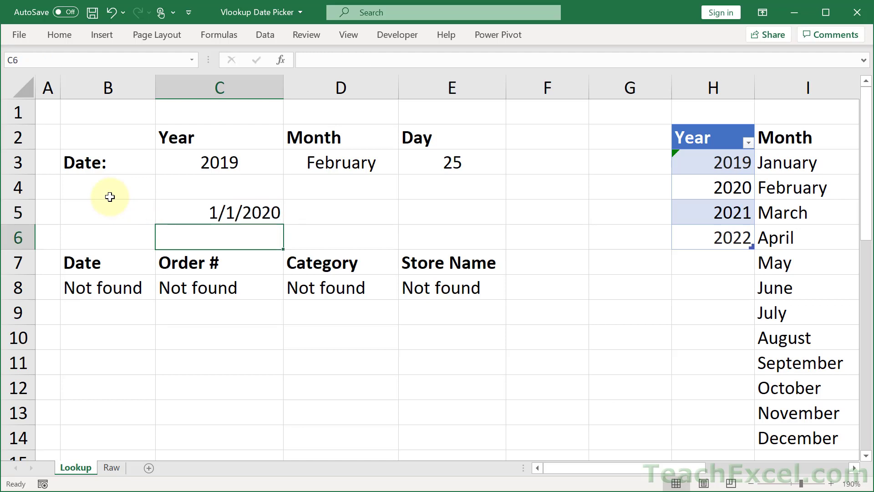
Step: Replace the fixed year and day in C5's DATE formula with cells C3 and E3
click(250, 212)
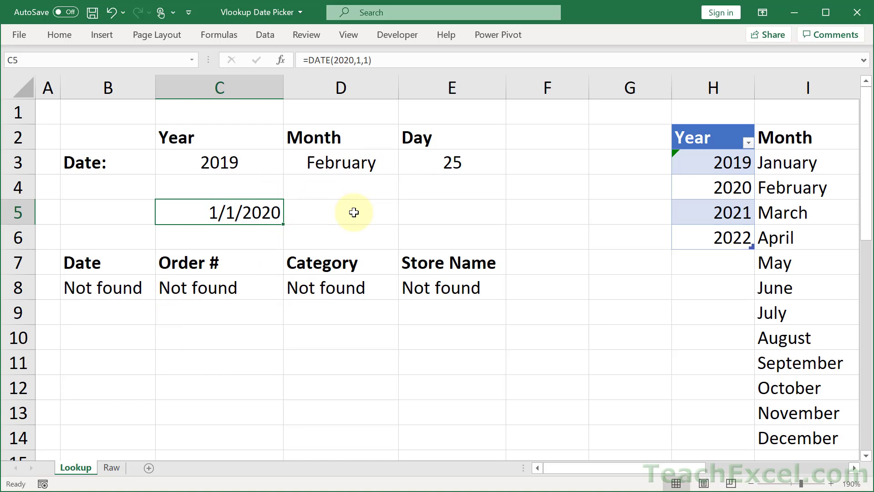
double_click(233, 213)
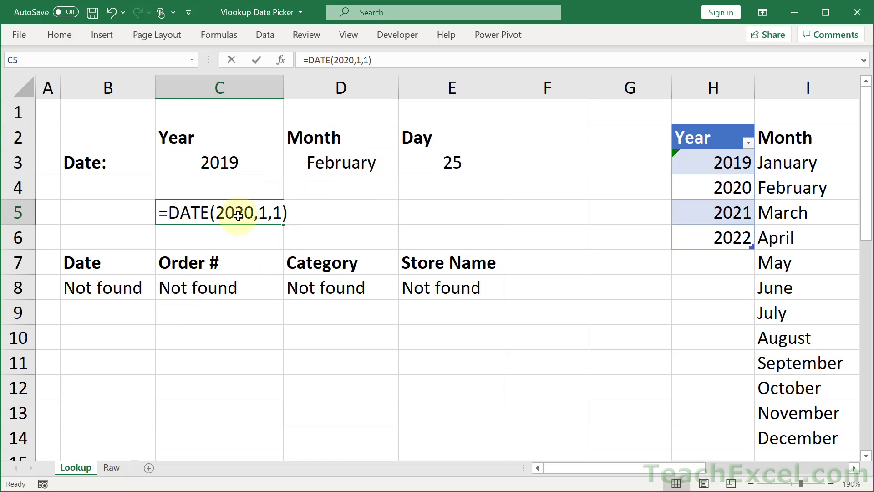
double_click(234, 216)
key(BackSpace)
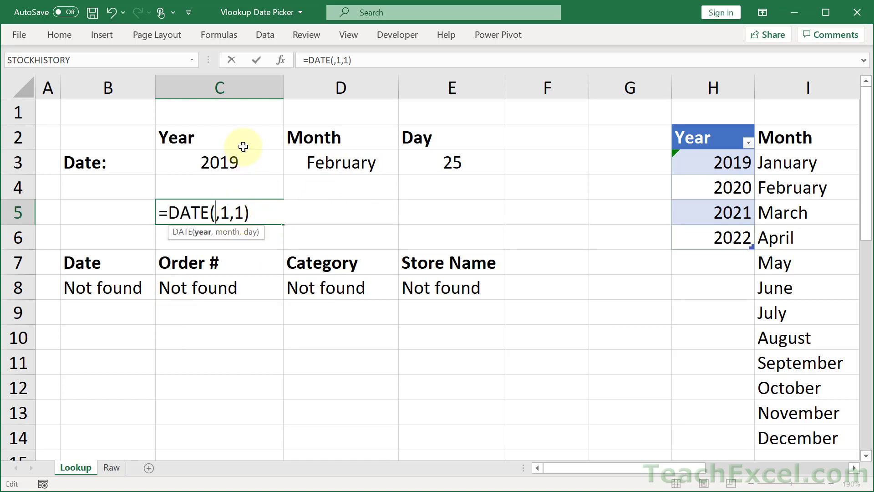
click(244, 167)
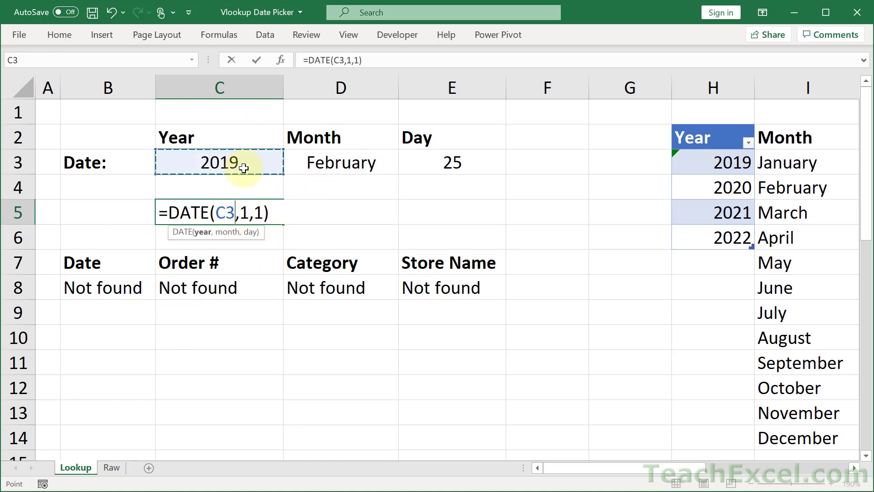
click(263, 212)
key(BackSpace)
click(443, 161)
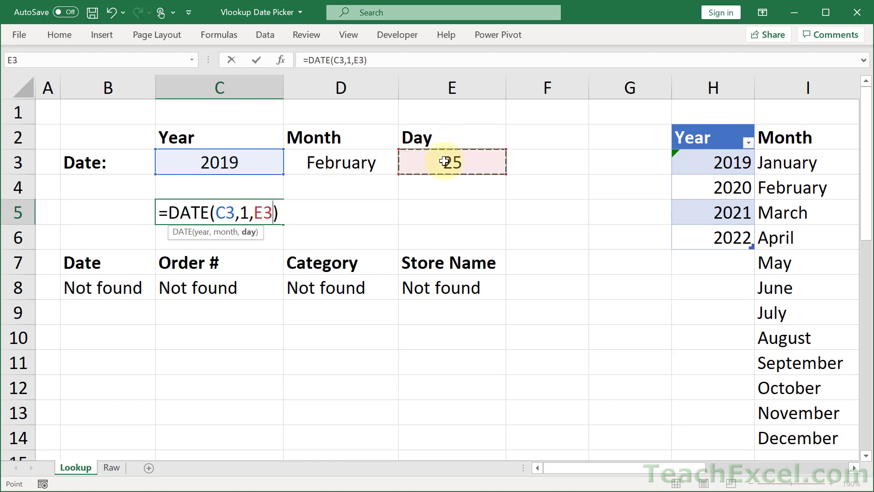
key(Return)
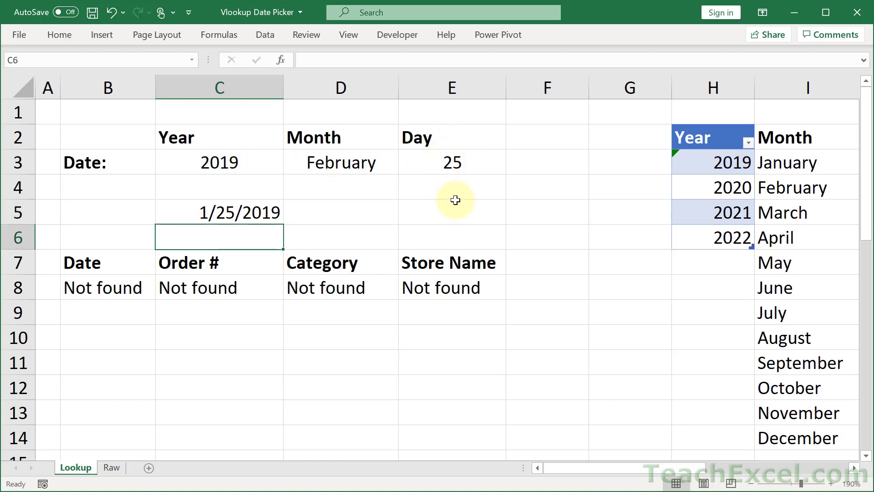
Step: Replace the fixed month 1 with the Month cell D3, giving =DATE(C3,D3,E3)
double_click(246, 212)
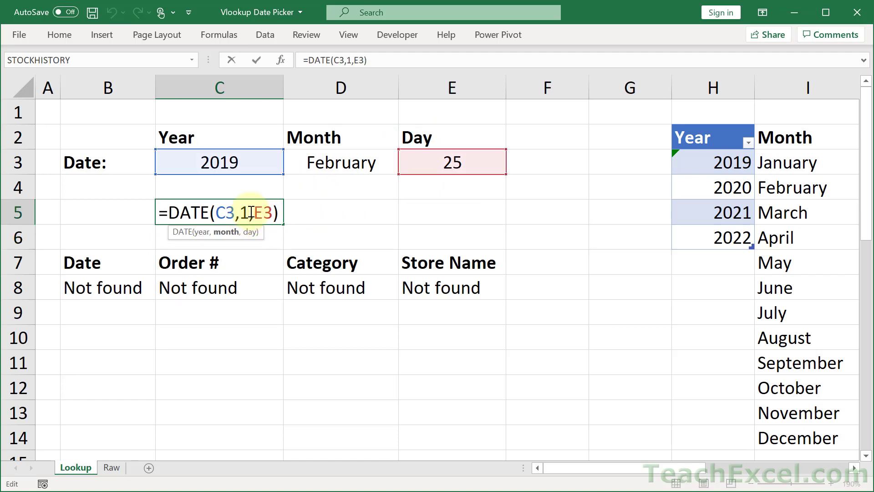
key(BackSpace)
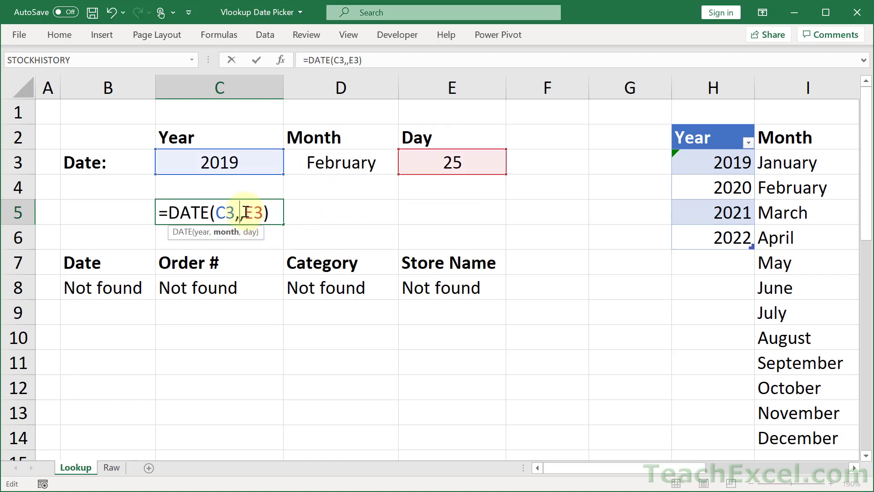
click(317, 161)
key(Return)
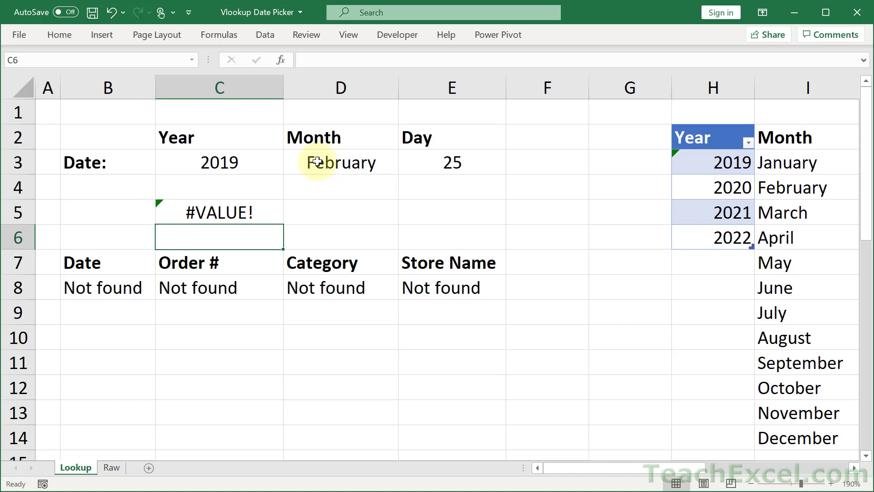
click(307, 202)
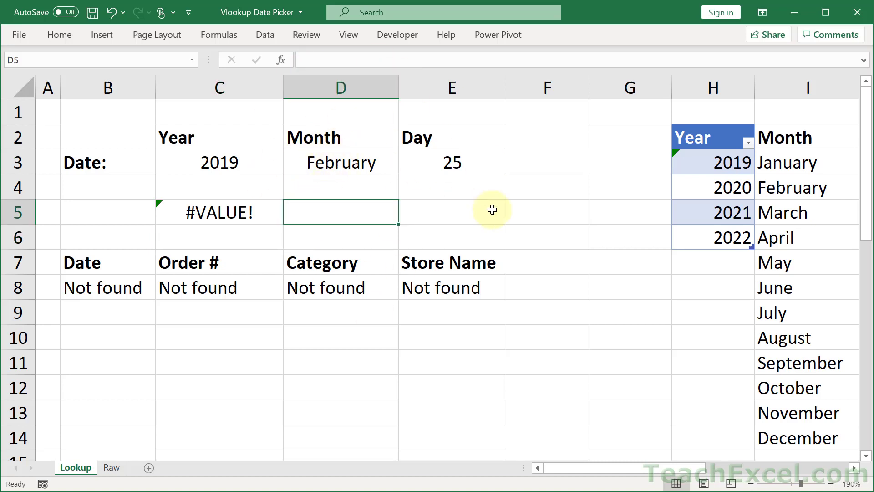
Step: Enter =DATEVALUE(D3) in D5, then extend it to =DATEVALUE(D3 & "1"), giving 44228
text(=datev)
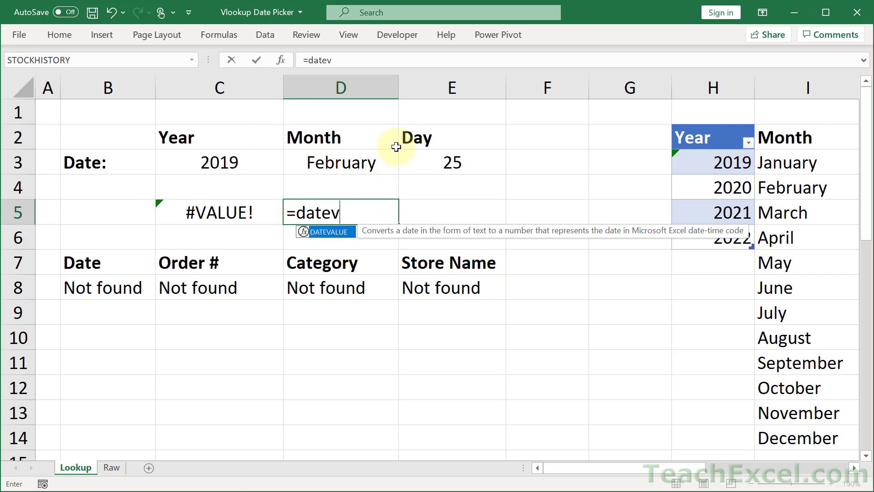
key(Tab)
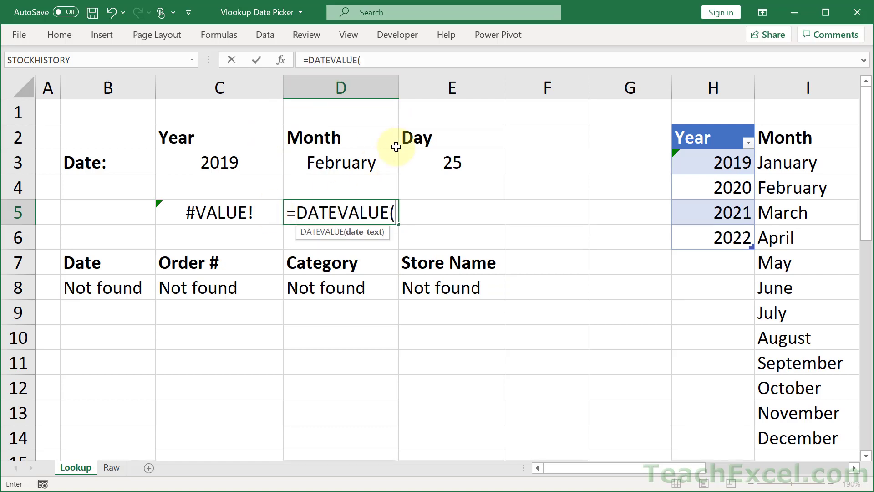
click(331, 163)
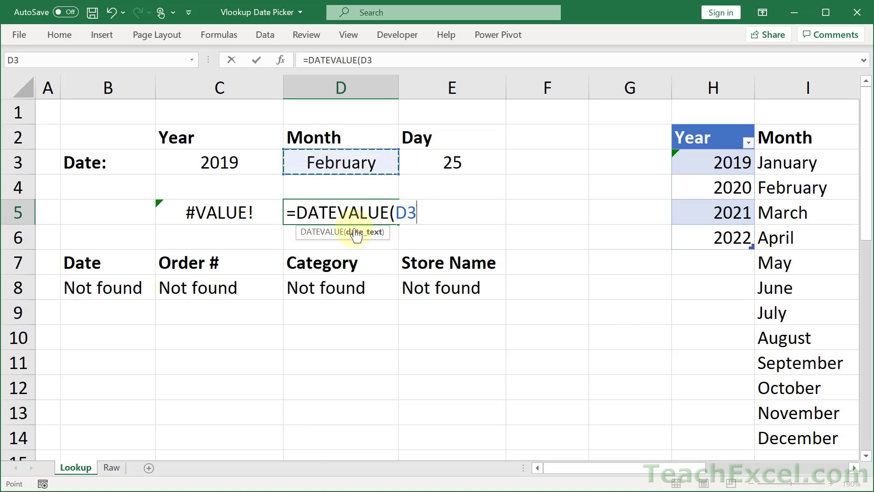
text())
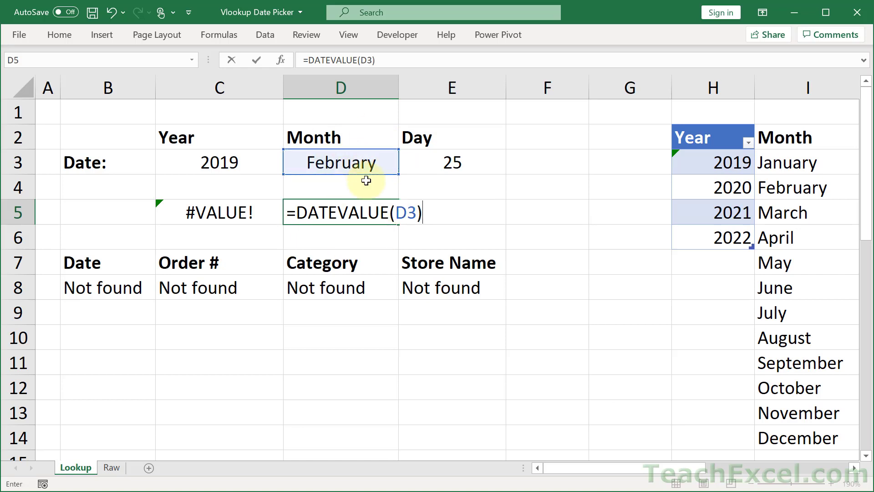
key(Return)
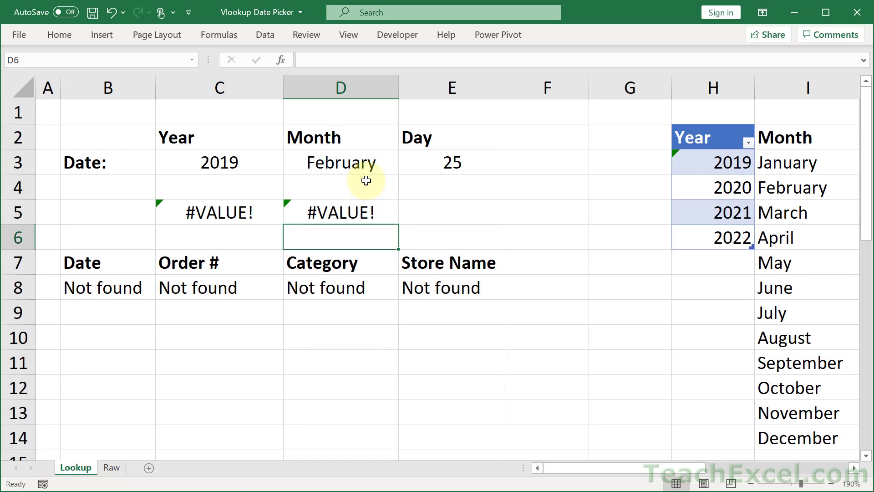
double_click(351, 209)
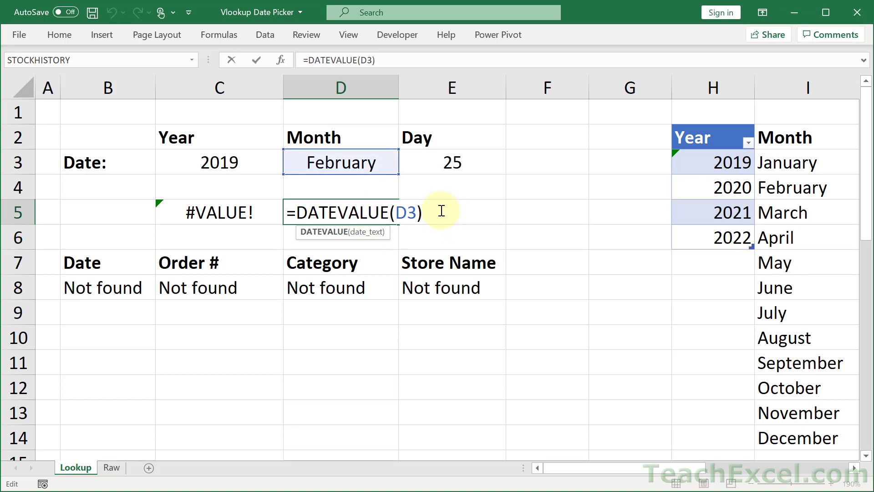
click(417, 212)
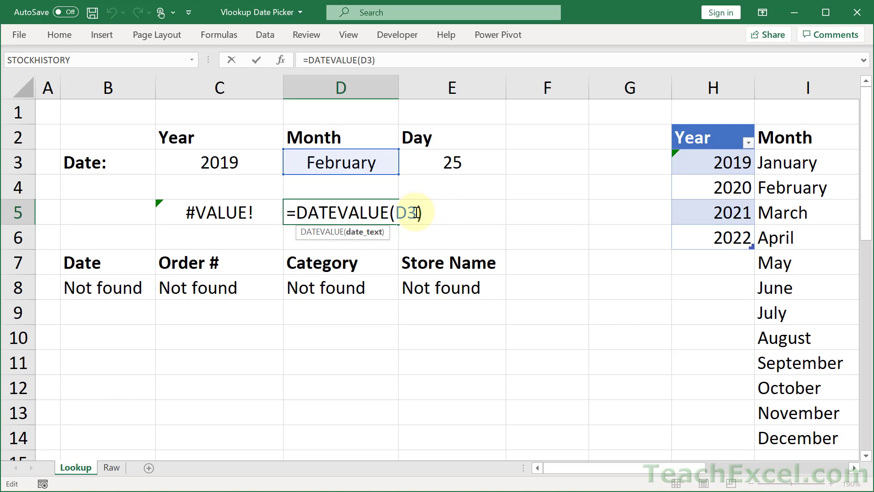
text(& )
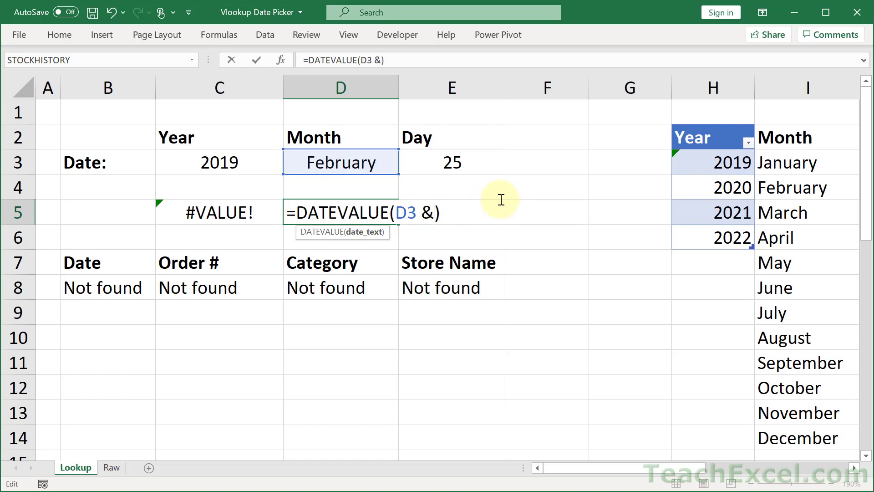
text("1")
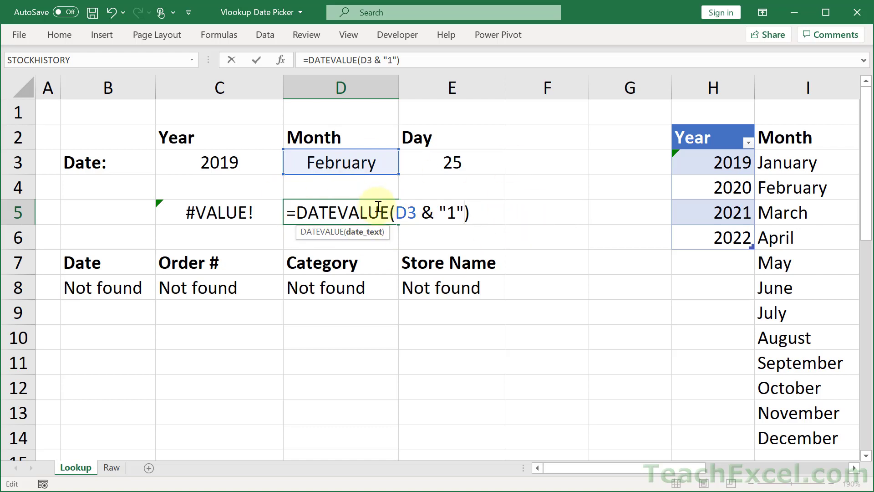
key(Return)
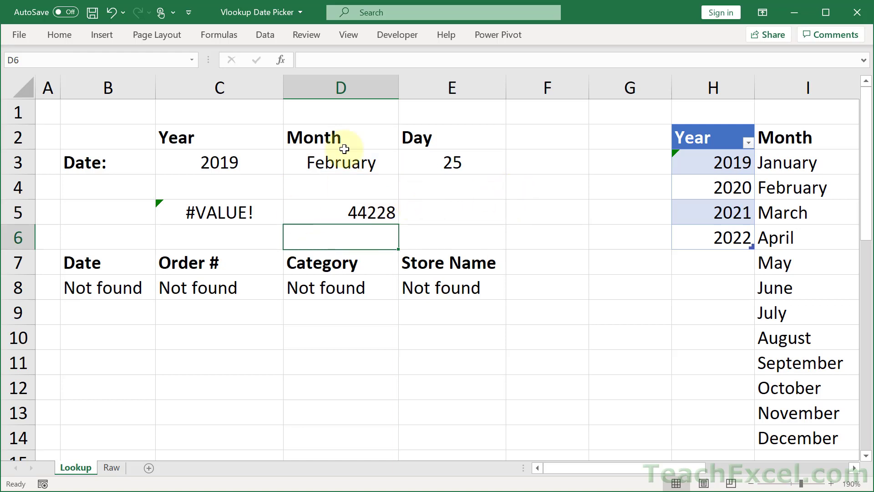
Step: Format D5 as Short Date
click(345, 207)
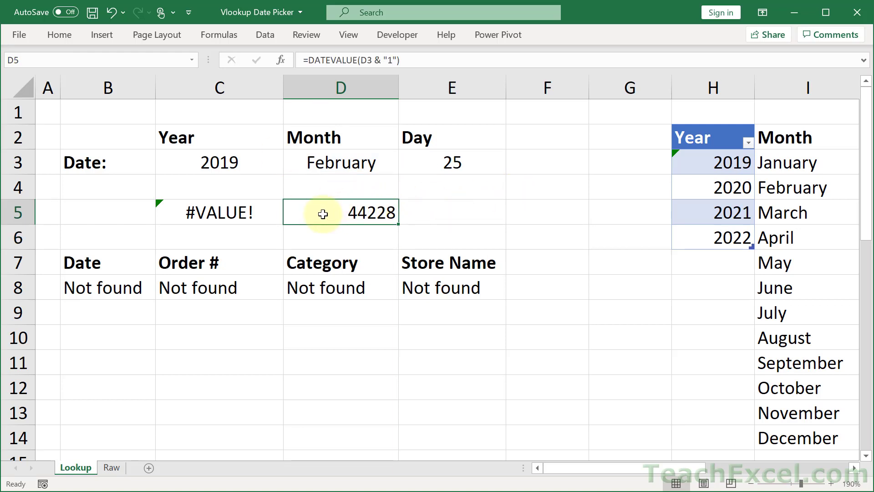
click(51, 32)
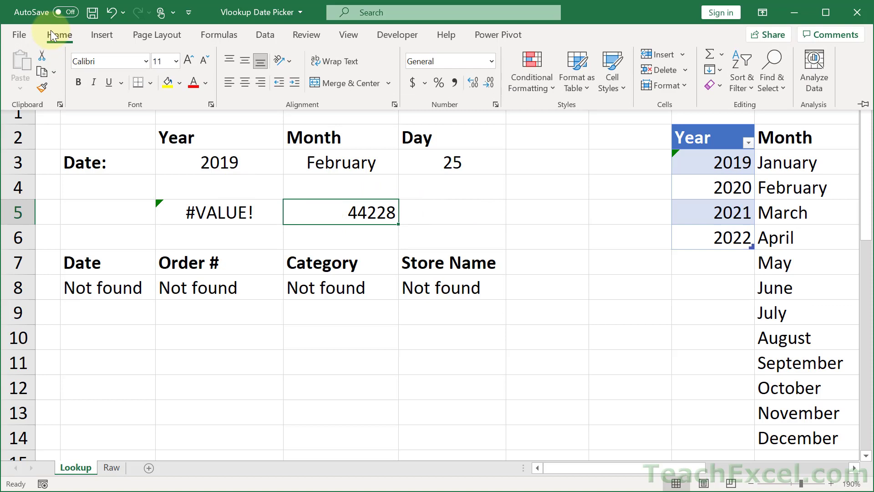
click(491, 61)
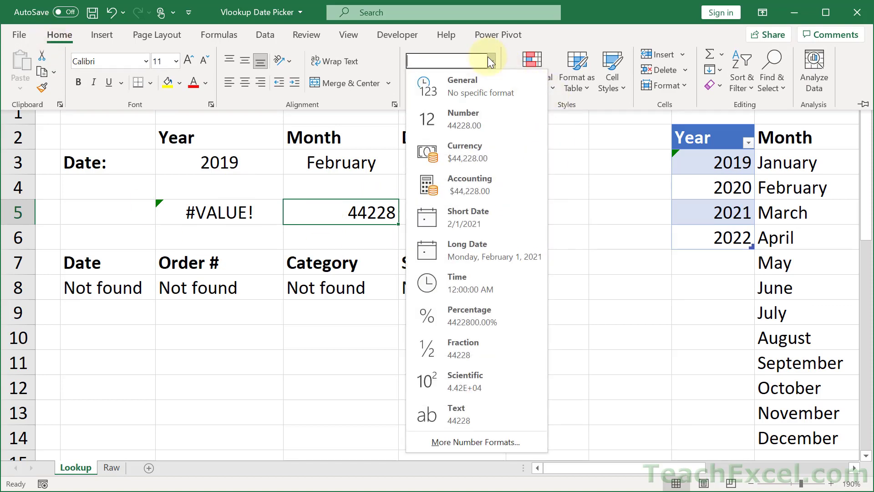
click(474, 212)
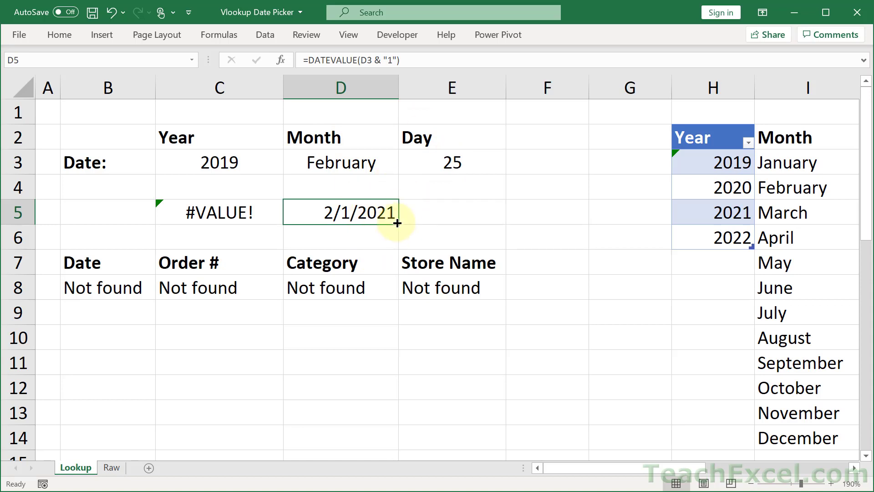
Step: Wrap D5's formula in MONTH, making =MONTH(DATEVALUE(D3 & "1"))
double_click(321, 212)
click(296, 212)
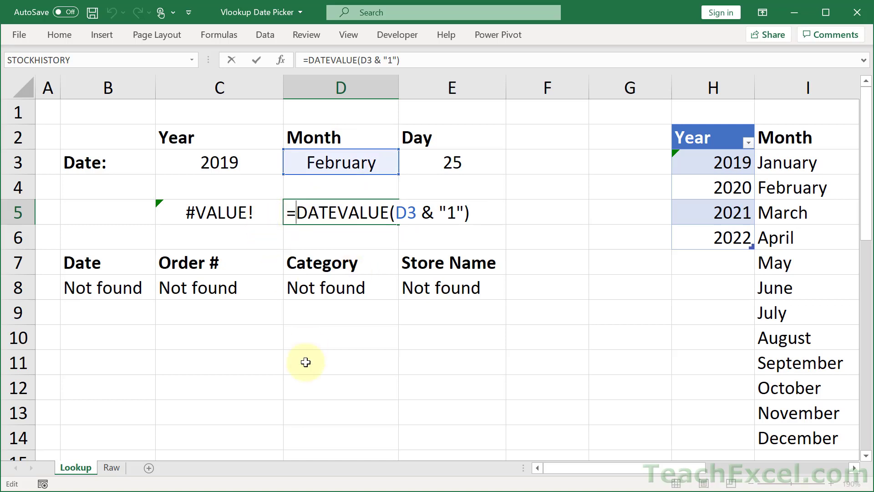
text(month)
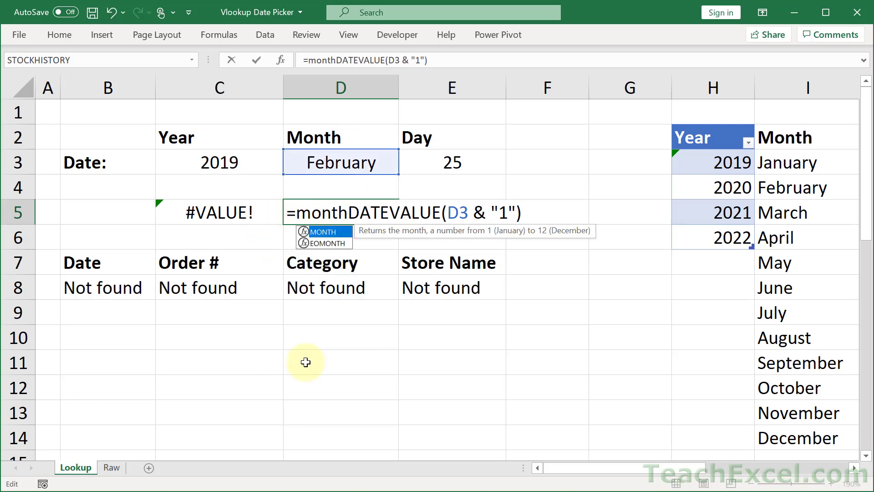
key(Tab)
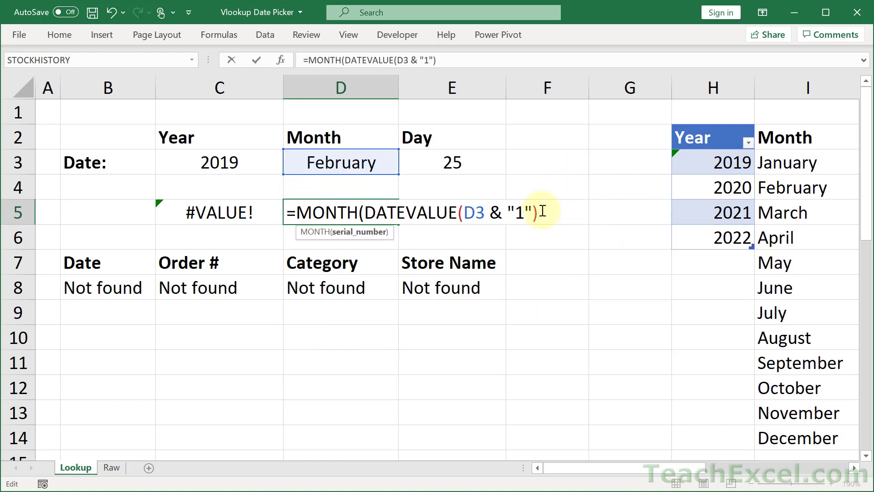
text())
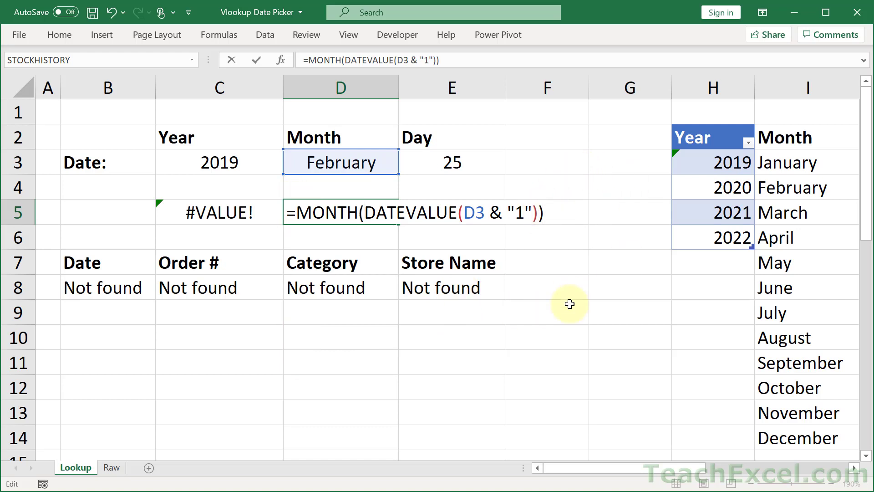
key(Return)
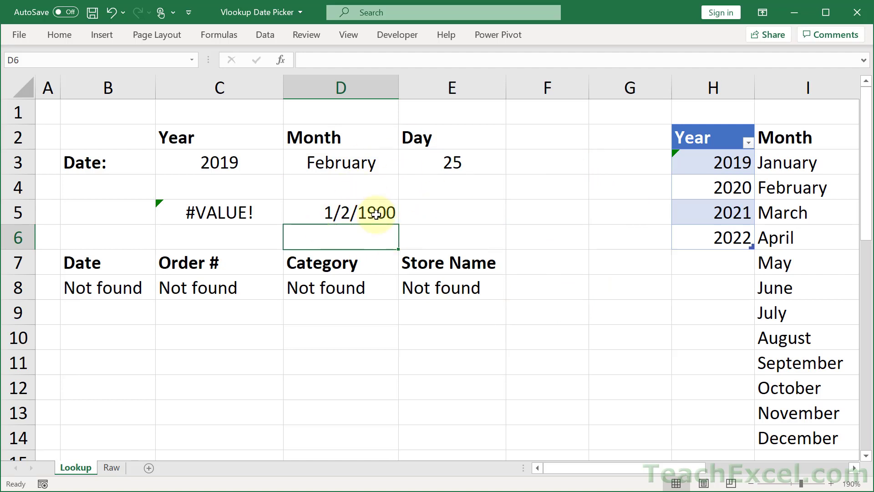
Step: Set D5's number format to General so it shows 2
click(361, 201)
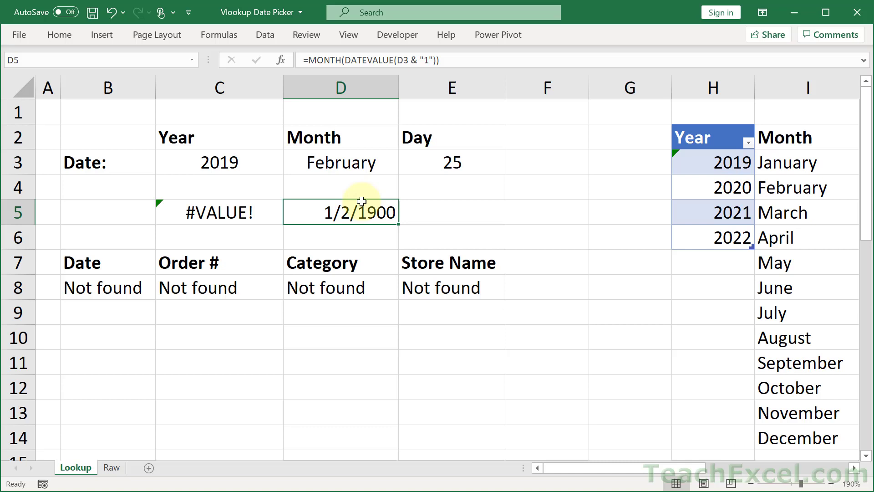
click(72, 36)
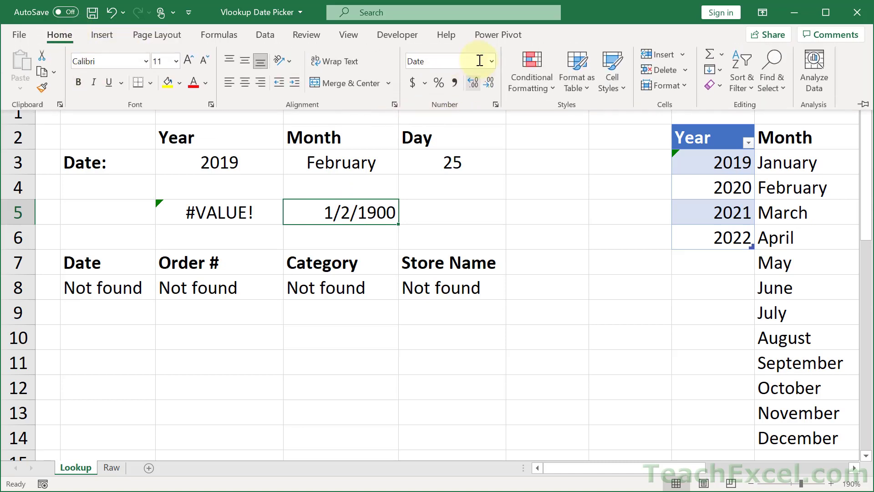
click(494, 62)
click(485, 87)
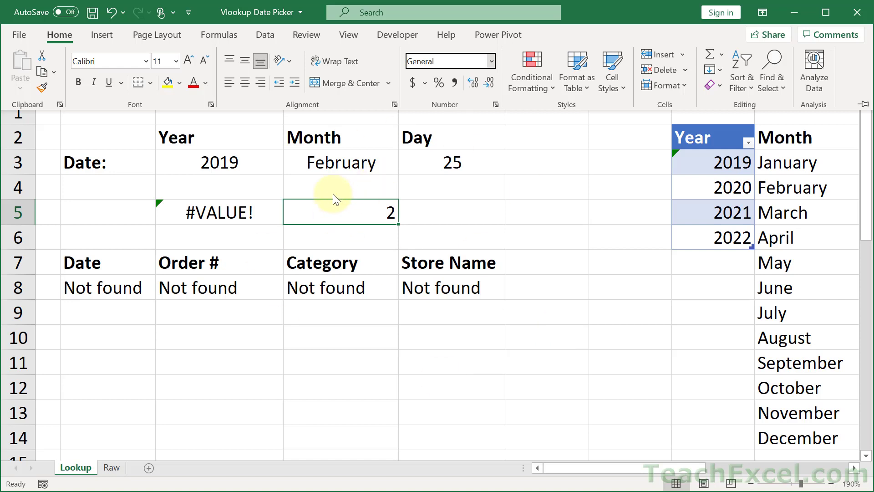
Step: Copy MONTH(DATEVALUE(D3 & "1")) from D5 and select the D3 argument in C5's DATE formula
click(328, 213)
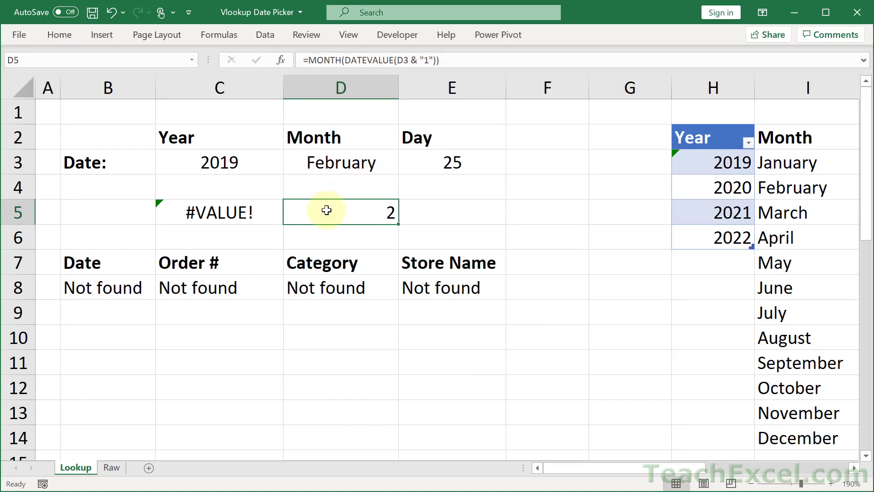
double_click(327, 212)
drag(301, 210, 675, 208)
key(ctrl+c)
key(Escape)
double_click(204, 212)
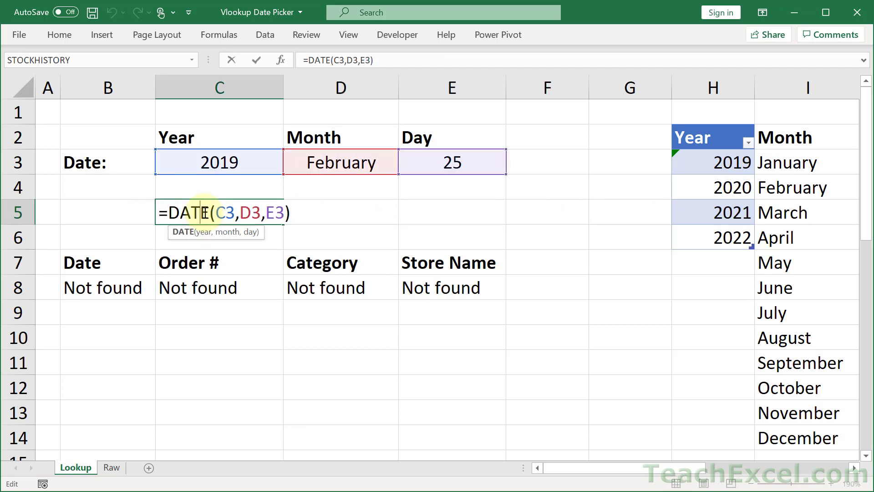
double_click(251, 212)
Step: Finish C5's combined DATE formula with the pasted month part and set the year to 2020
key(ctrl+v)
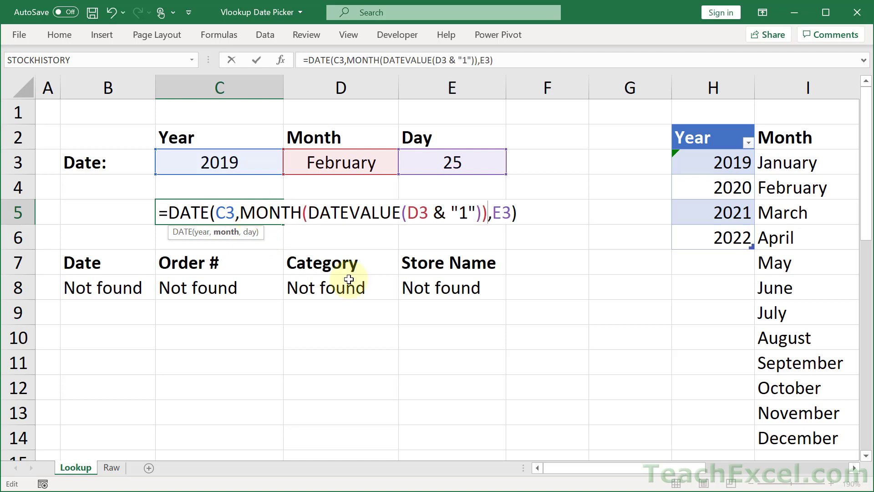
key(Return)
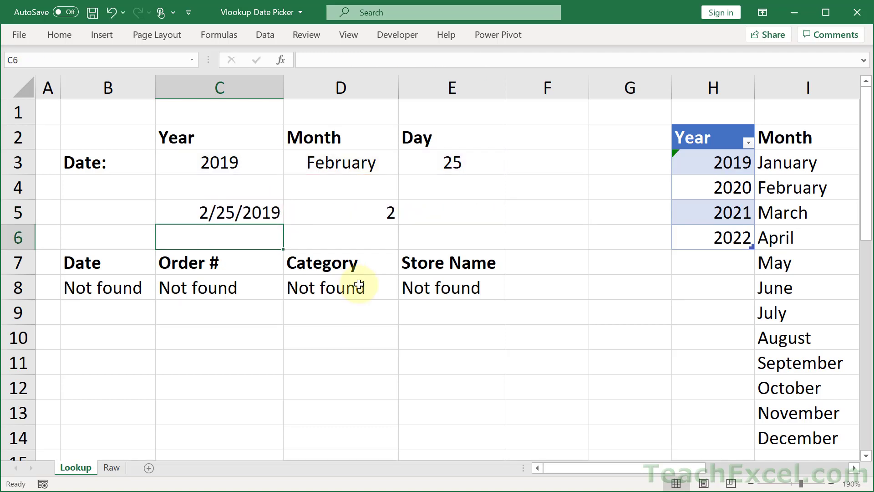
click(279, 165)
click(288, 168)
click(250, 201)
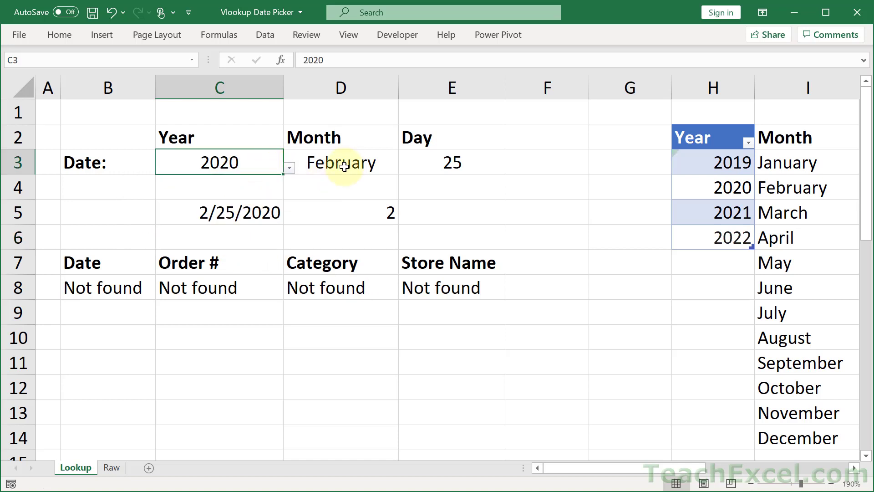
Step: Set the month dropdown to June and the day dropdown to 27
click(359, 162)
click(403, 168)
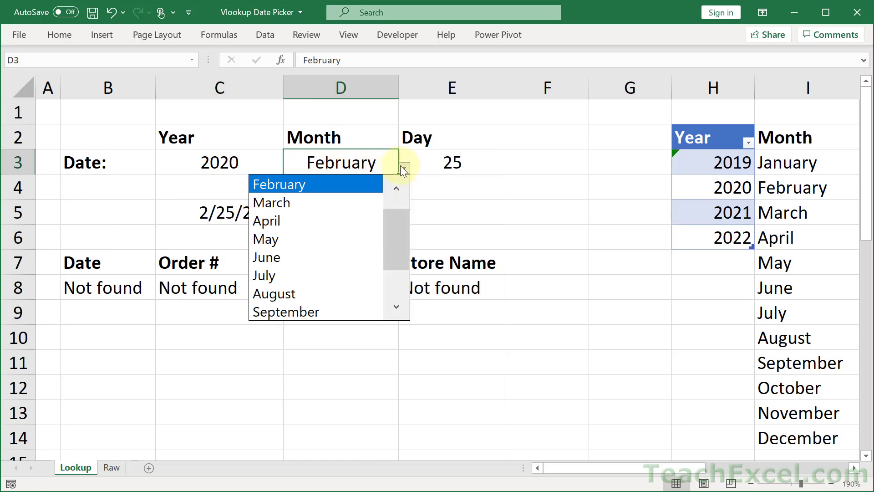
click(350, 250)
click(451, 162)
click(512, 167)
key(Escape)
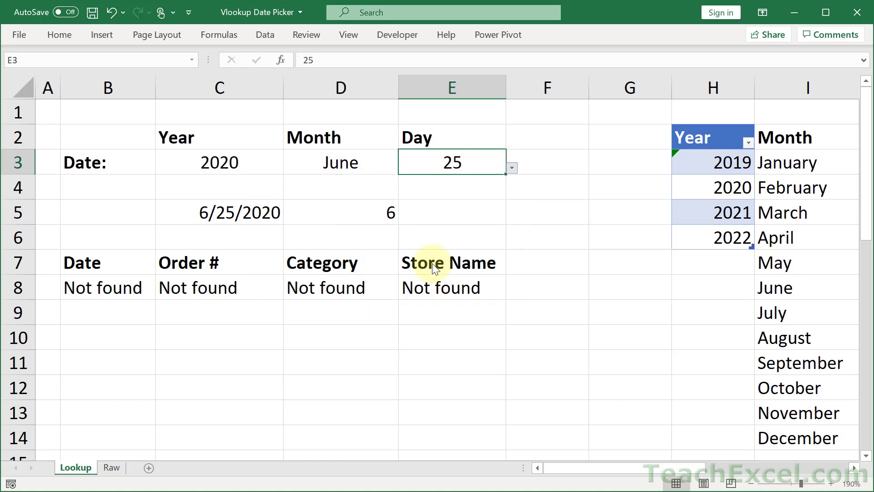
key(alt+Down)
click(432, 263)
Step: Reopen C5 and select its DATE formula text after the equals sign
click(242, 212)
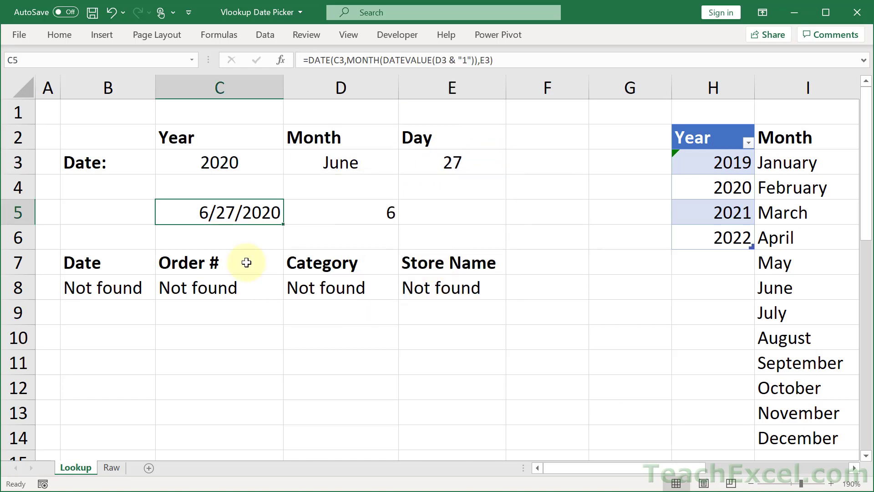
double_click(171, 210)
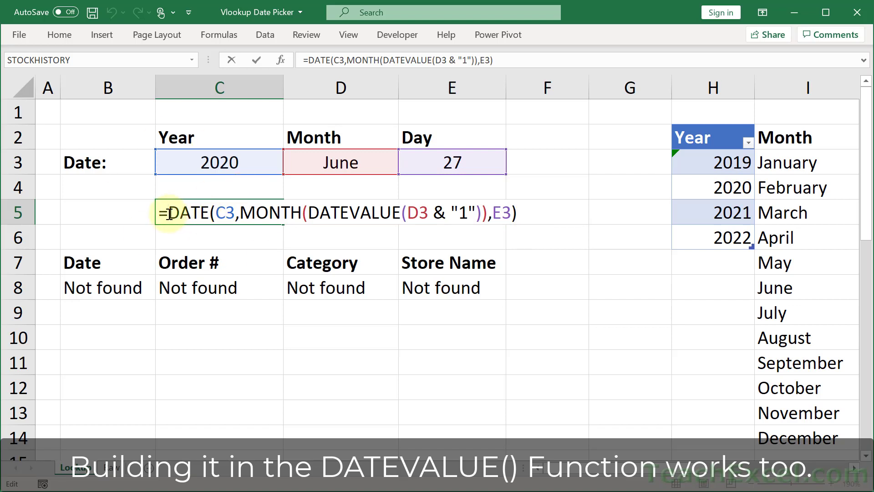
key(shift+End)
key(ctrl+c)
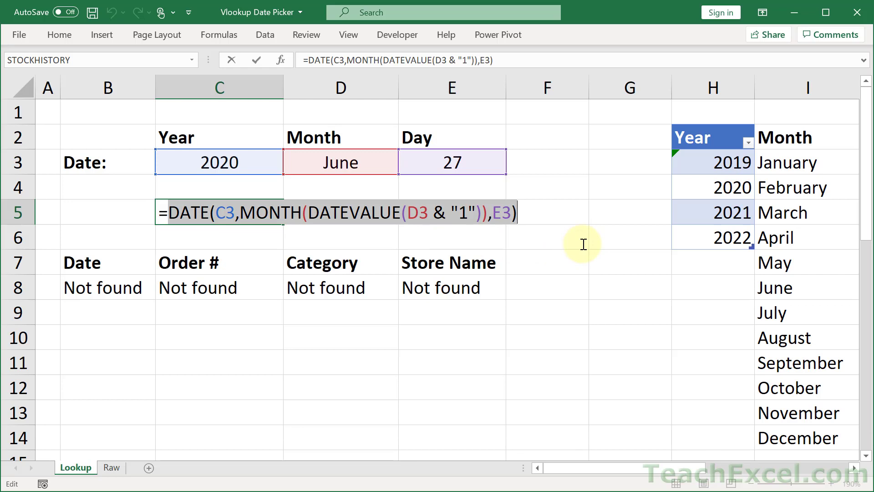
Step: Copy C5's DATE formula and start a VLOOKUP in C6 using it as the lookup value
key(ctrl+Return)
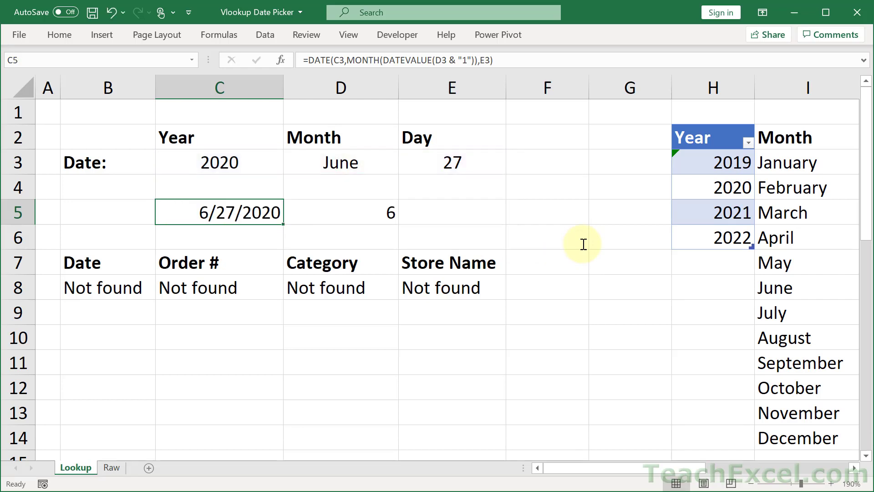
click(235, 239)
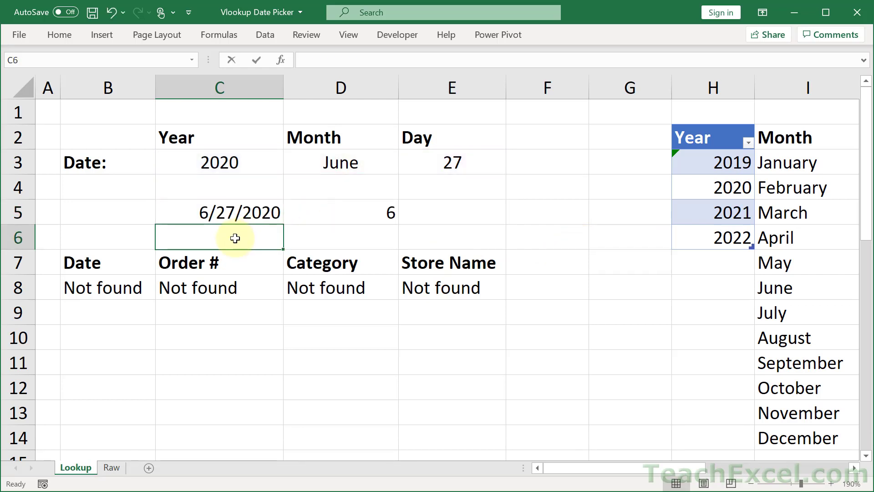
text(=vl)
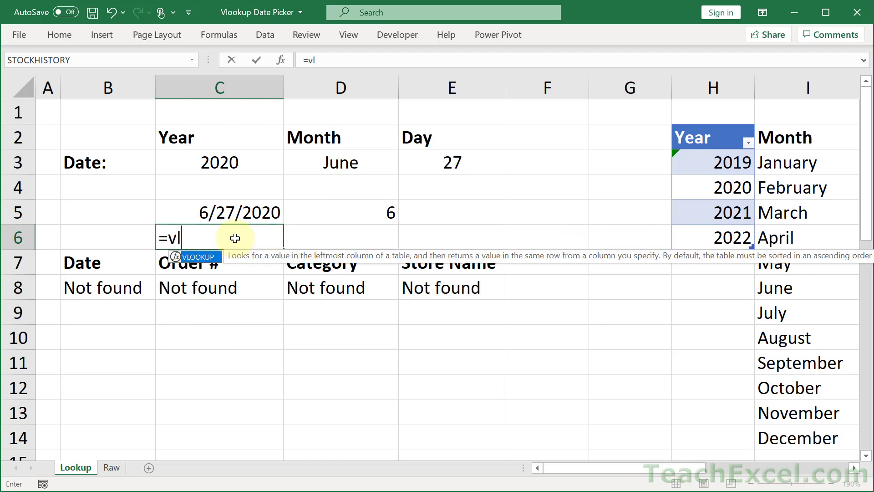
key(Tab)
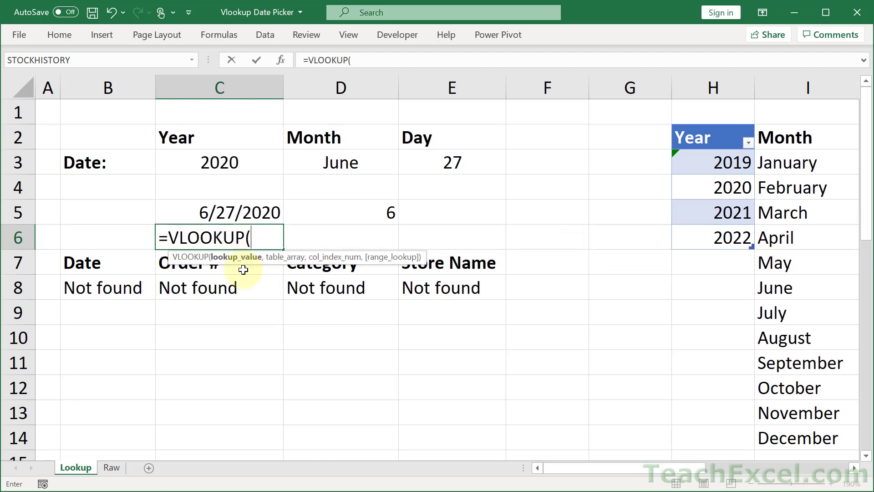
key(ctrl+v)
text(,)
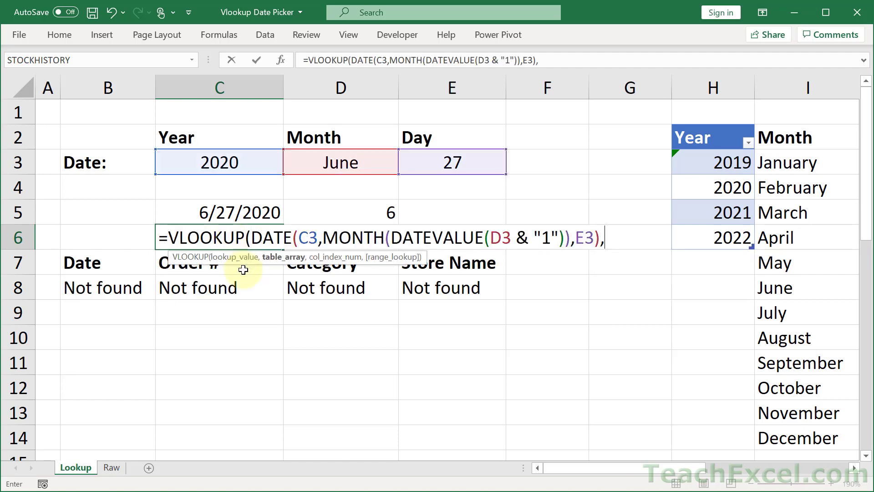
Step: Point the lookup at Table1 on the Raw sheet, returning column 2 with exact match (false)
click(117, 469)
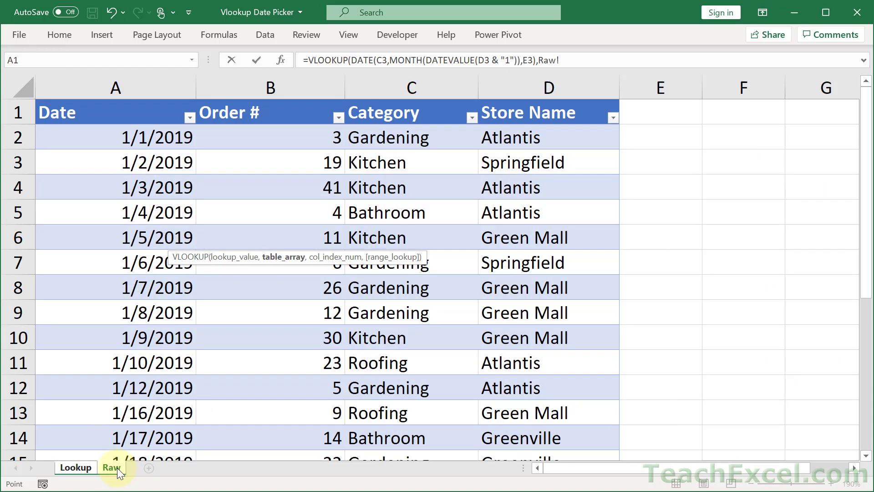
click(102, 131)
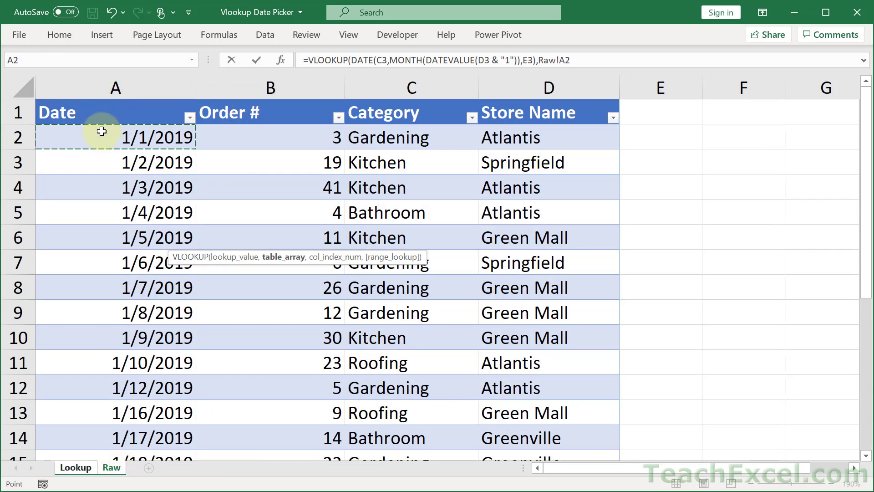
key(ctrl+shift+Right)
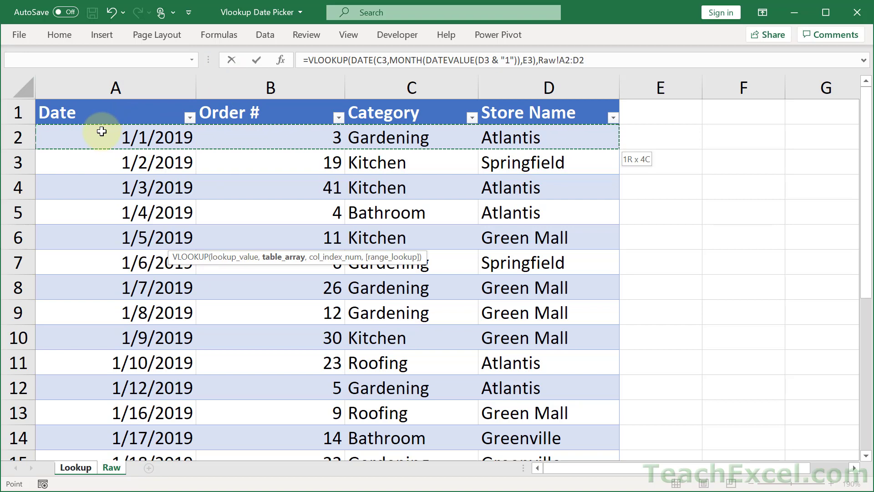
key(ctrl+shift+Down)
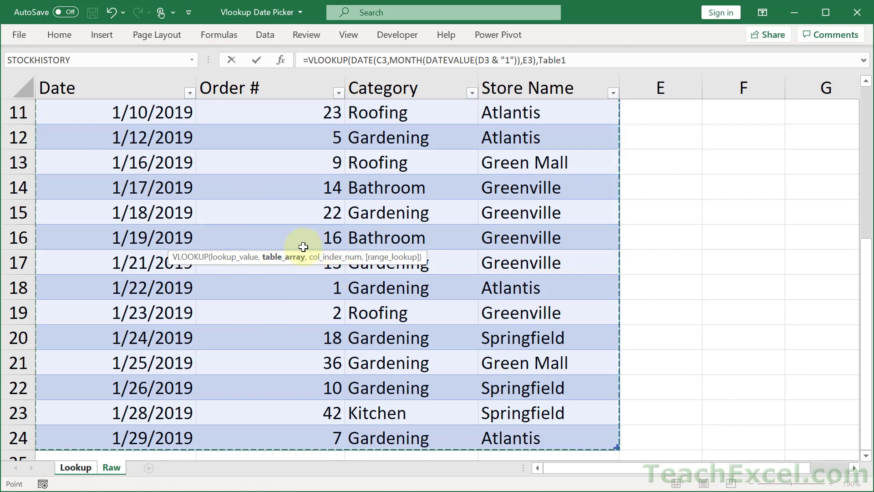
scroll(303, 246, up, 4)
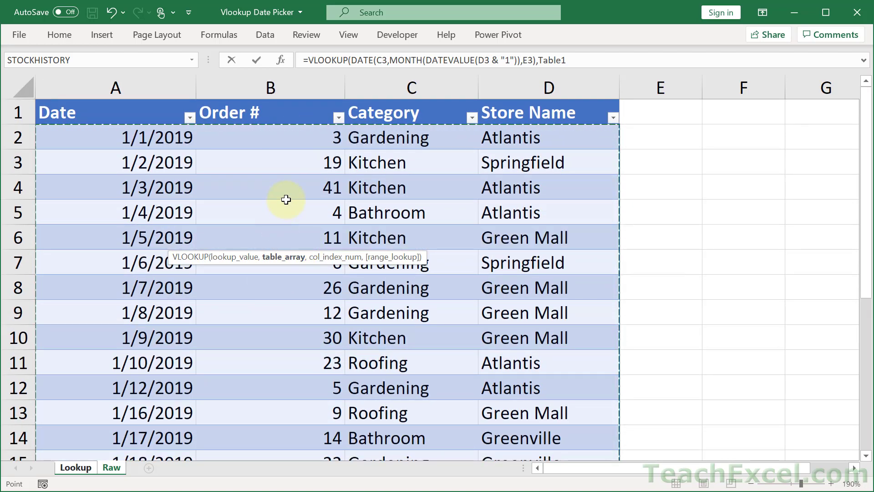
text(,2)
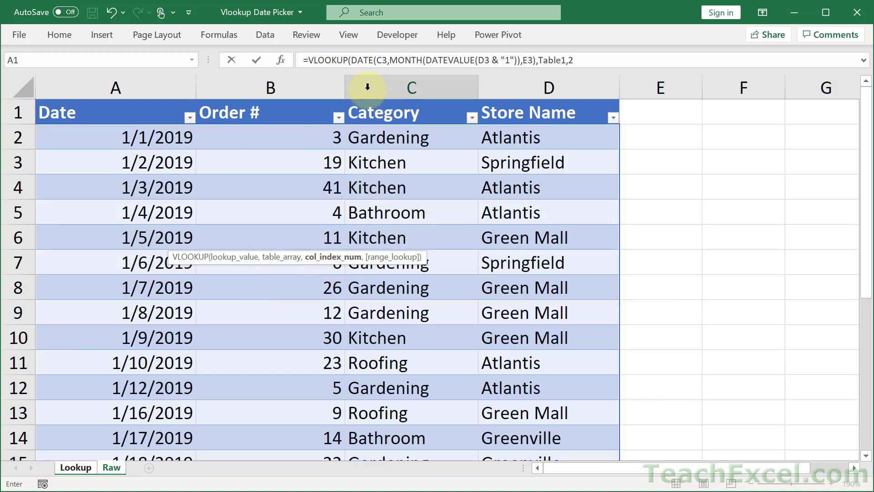
drag(409, 72, 338, 72)
text(,fa)
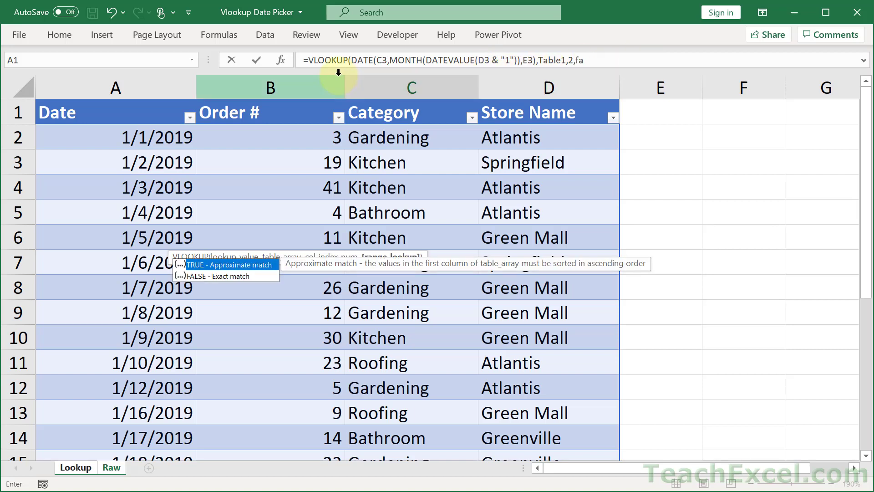
text(lse))
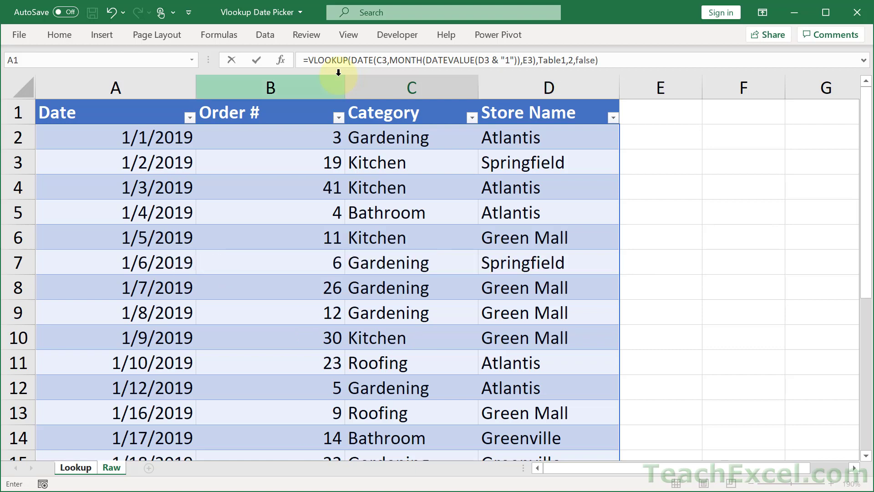
key(Return)
Step: Set the month dropdown to January and the day dropdown to 23
click(250, 230)
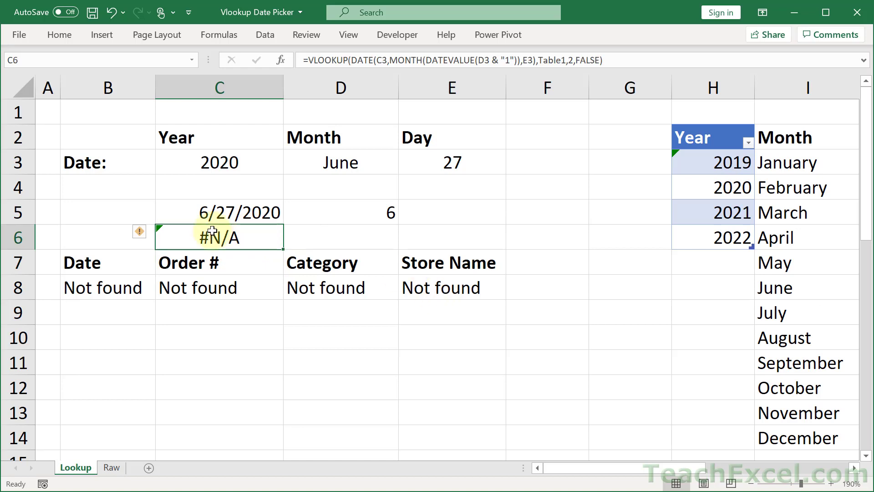
click(341, 165)
click(406, 167)
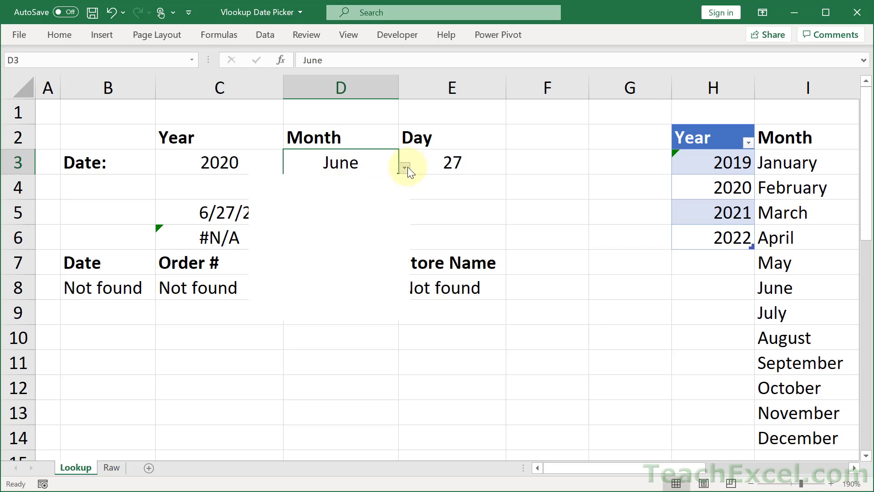
scroll(403, 187, up, 4)
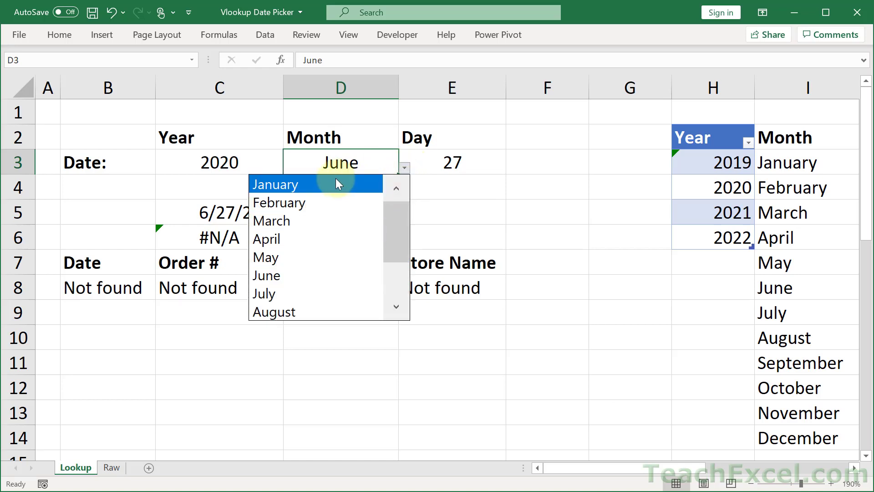
click(337, 183)
click(473, 158)
click(513, 168)
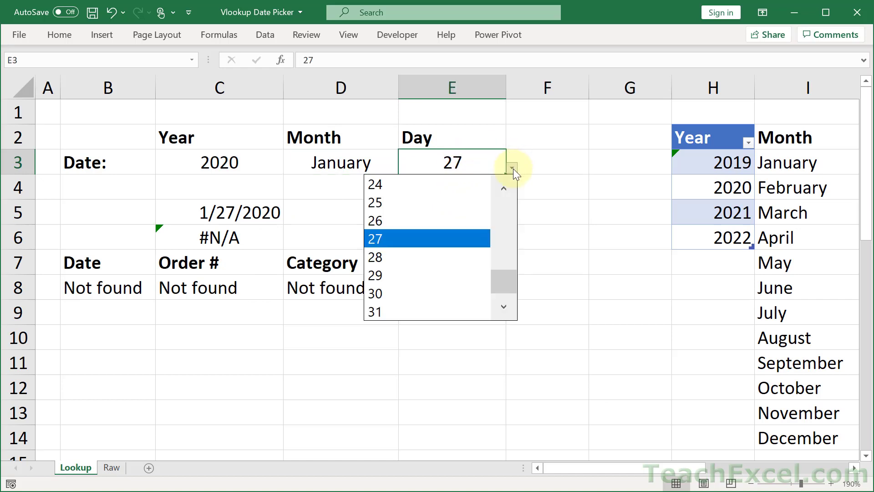
scroll(513, 184, up, 2)
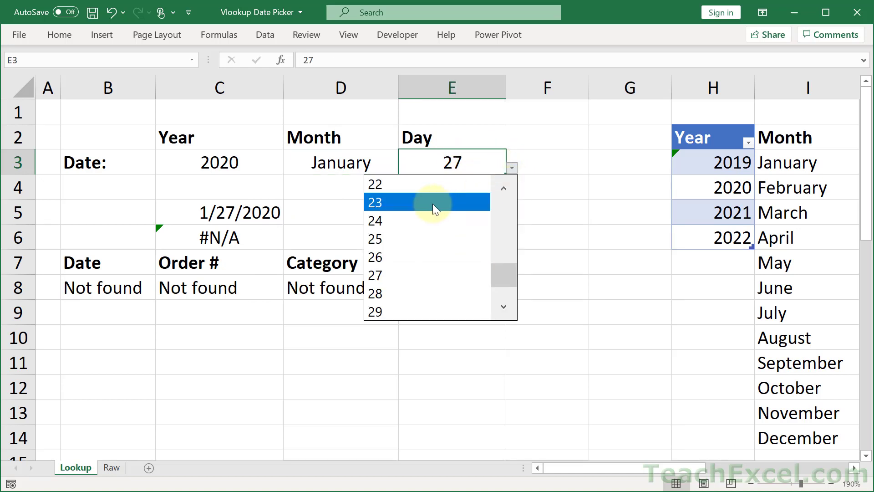
click(432, 203)
Step: Set the year to 2019 so C6 returns order 2
click(233, 163)
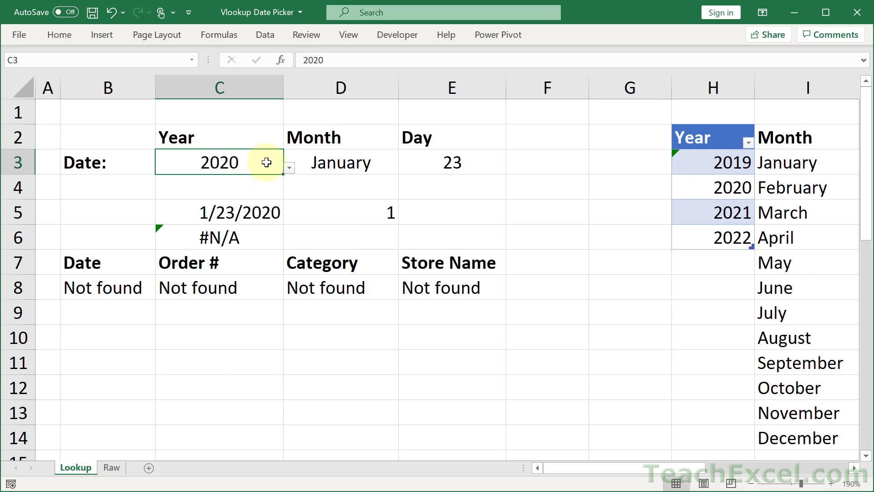
click(290, 165)
click(272, 184)
click(272, 237)
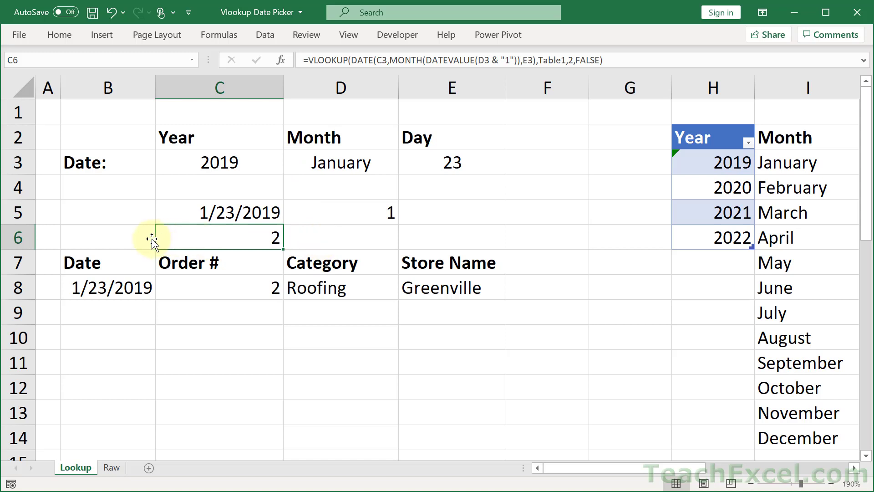
Step: Select the full VLOOKUP formula text in C6 for copying
double_click(166, 238)
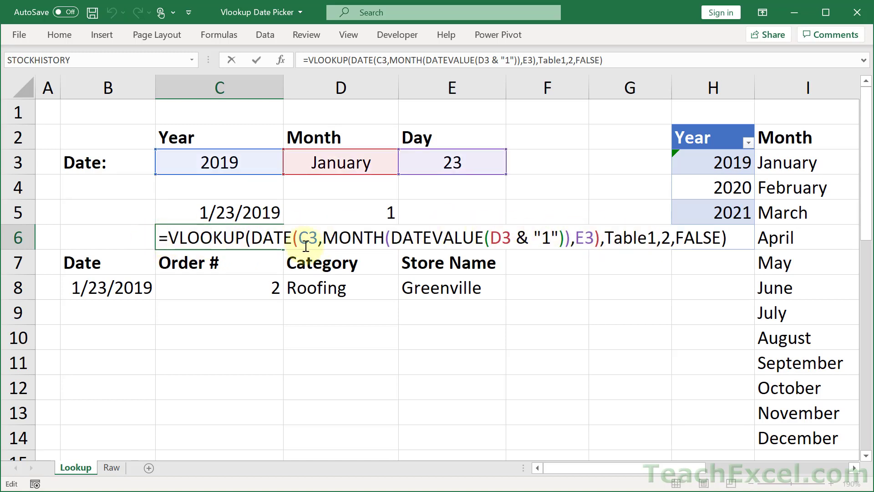
key(Escape)
double_click(195, 239)
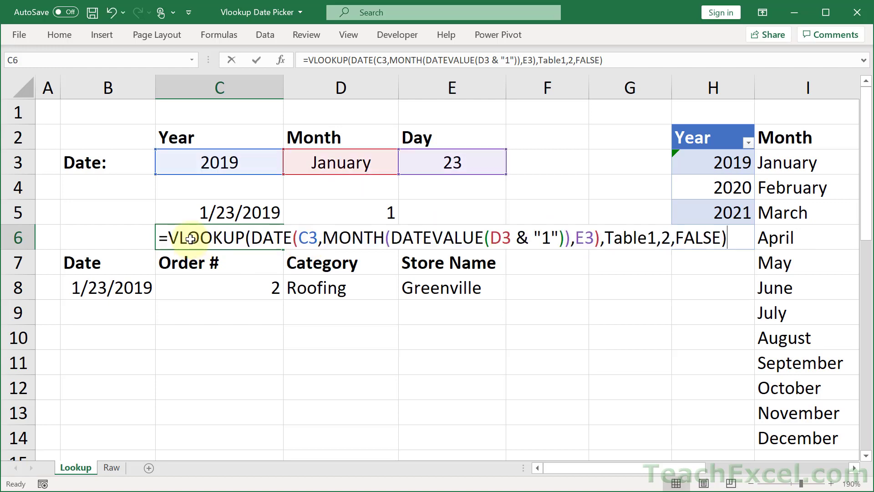
drag(161, 239, 777, 228)
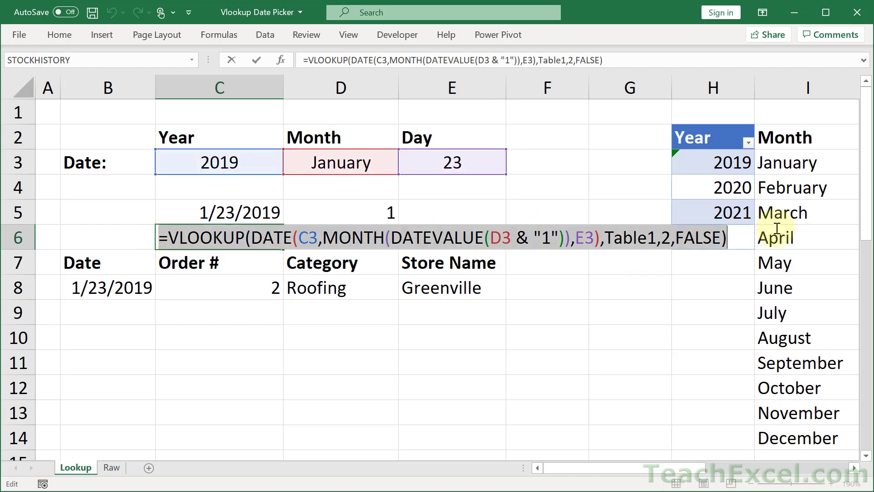
key(Escape)
Step: Paste the VLOOKUP into B13 and highlight its DATE lookup value, Table1 range and column arguments
scroll(283, 353, down, 2)
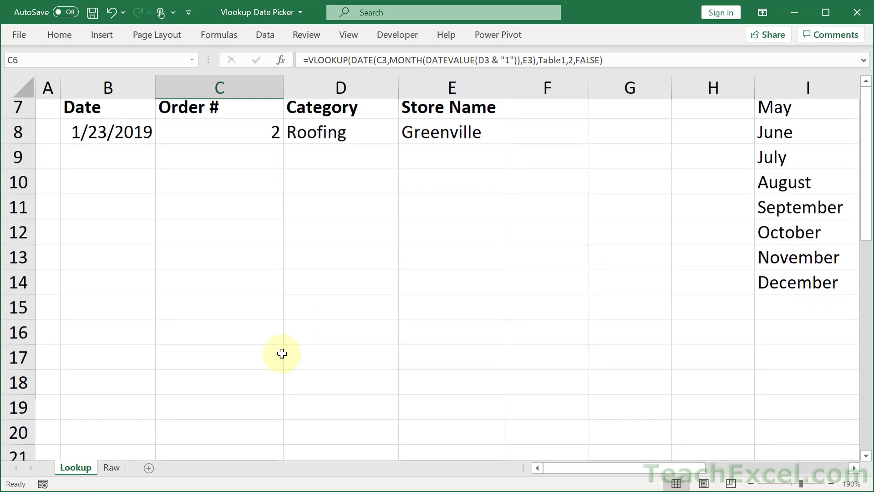
double_click(117, 255)
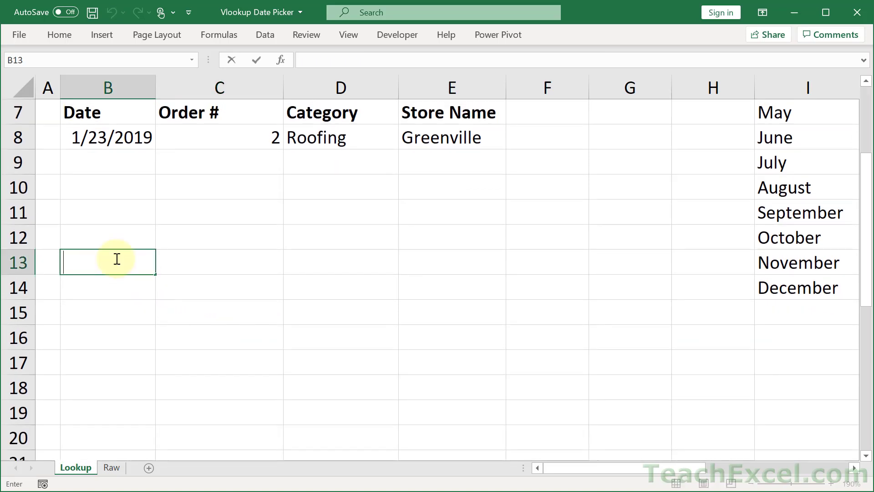
key(ctrl+v)
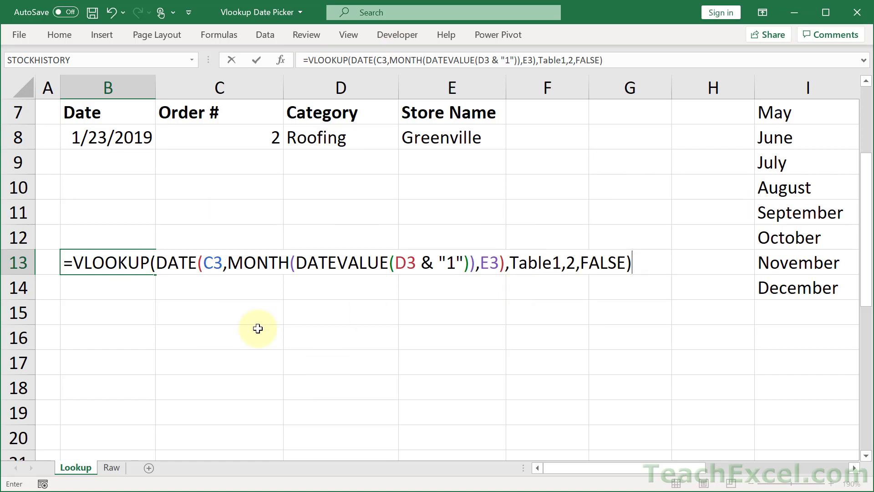
drag(156, 262, 506, 263)
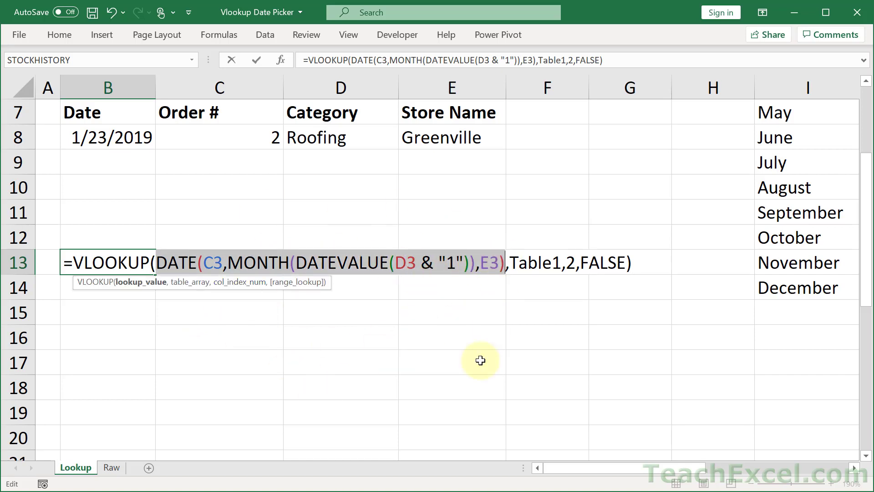
drag(509, 264, 562, 264)
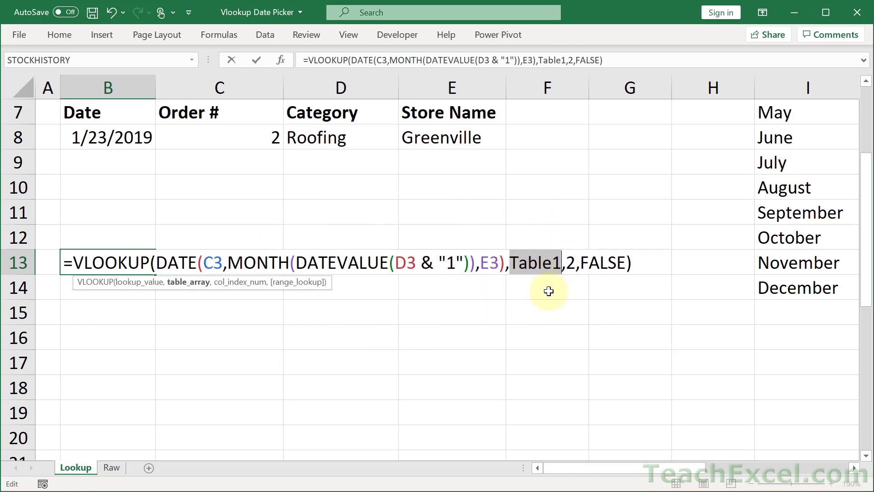
click(565, 263)
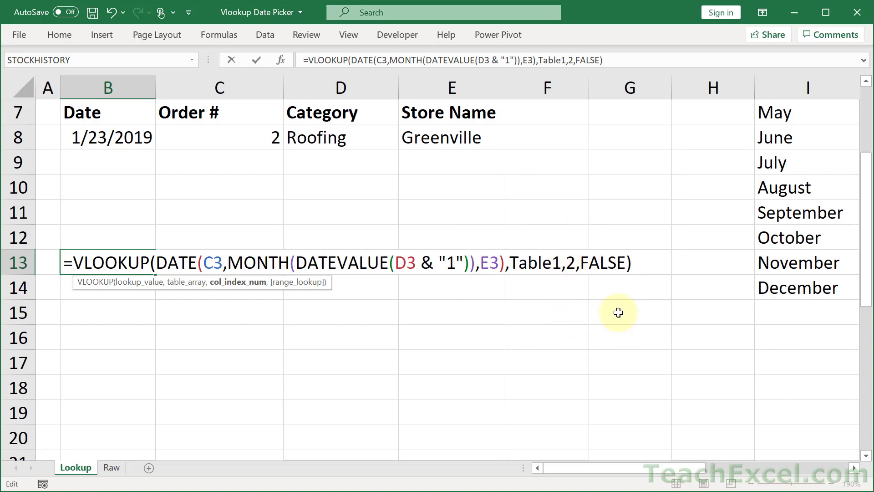
click(601, 261)
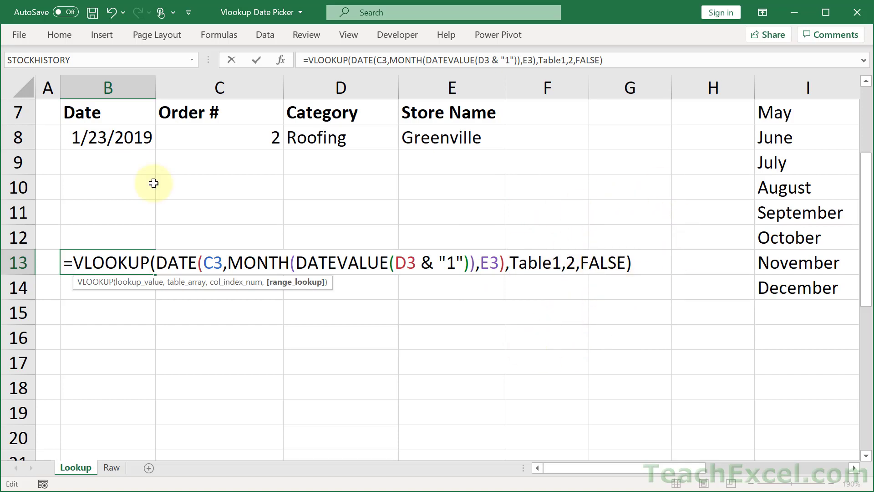
drag(509, 262, 562, 262)
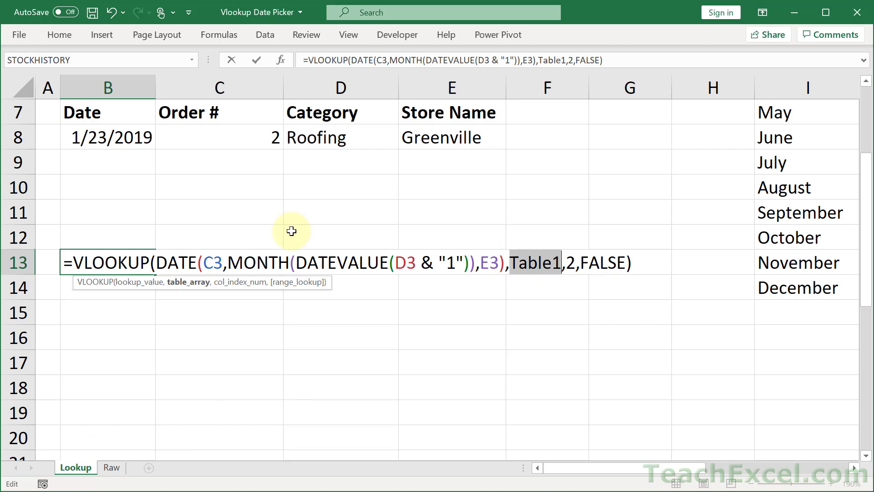
Step: Wrap B13's lookup in IFERROR with a "No value." fallback
scroll(265, 225, up, 2)
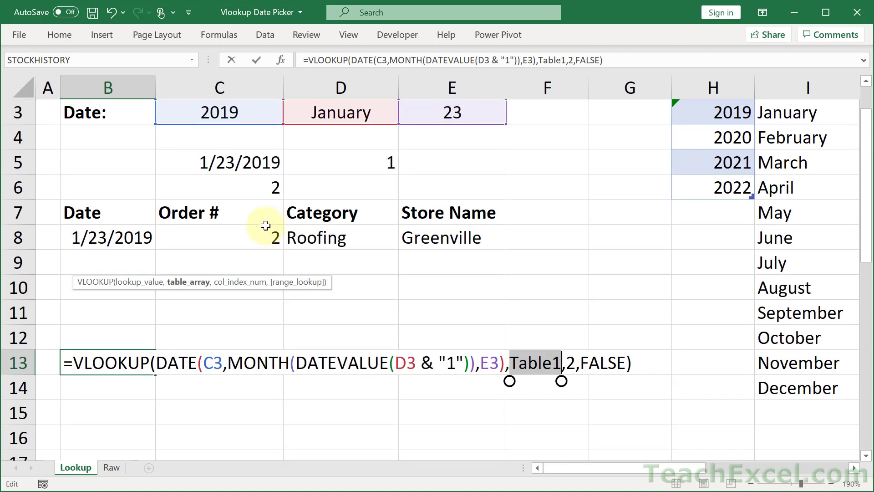
click(73, 363)
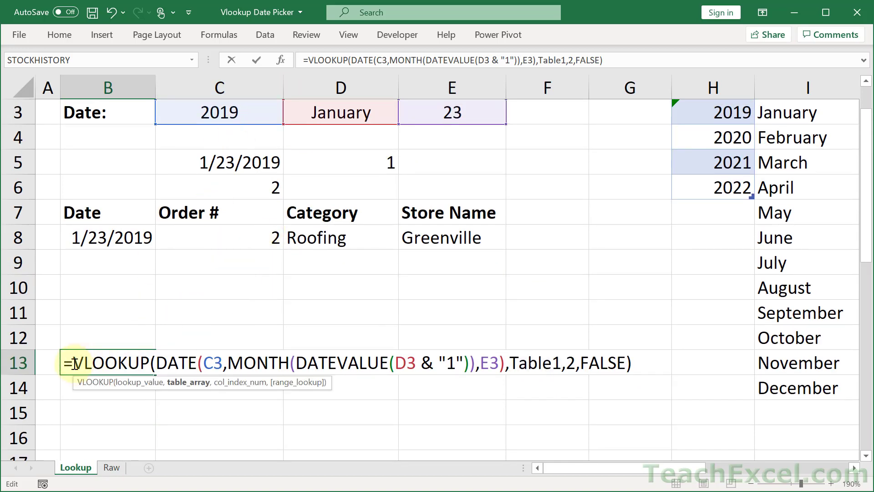
text(ifer)
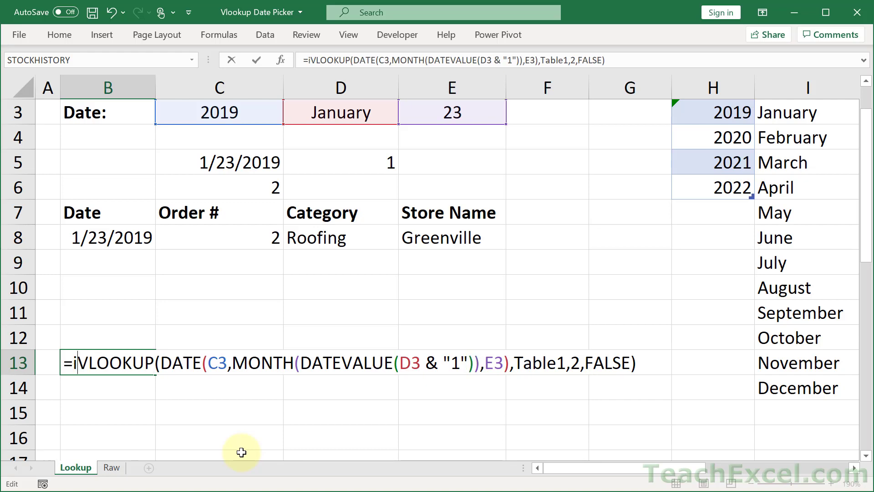
key(Tab)
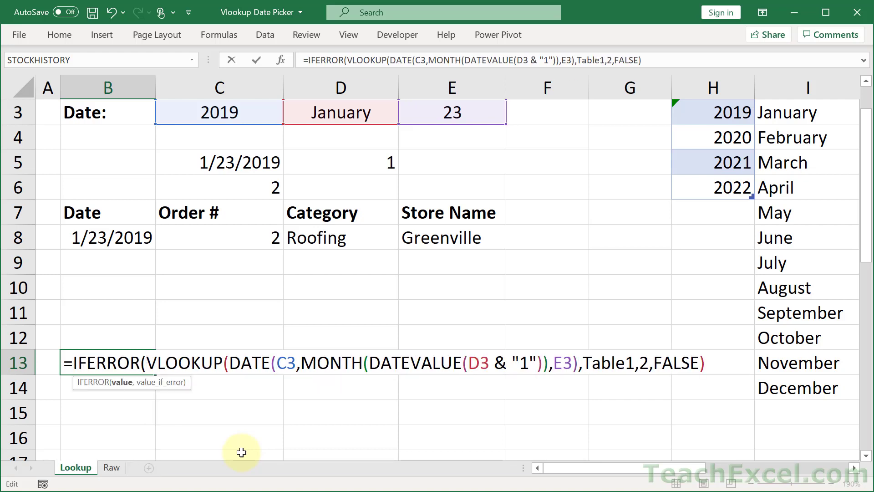
click(715, 369)
text(,)
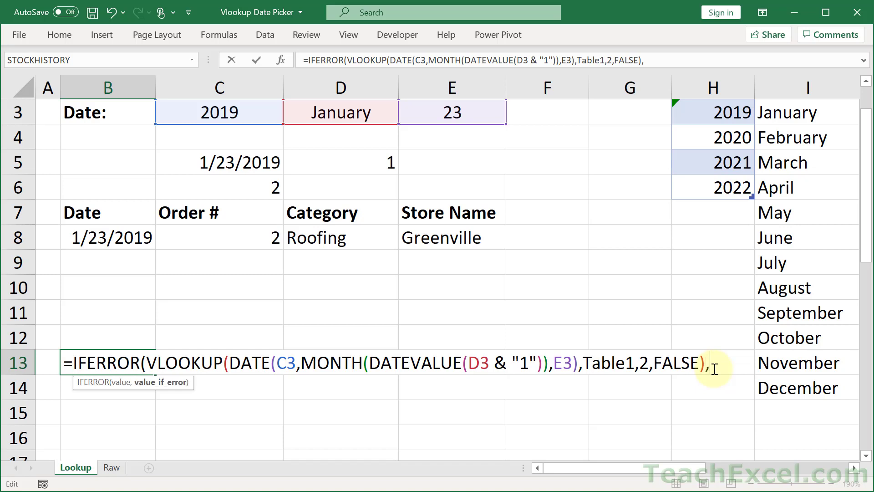
text("No value.)
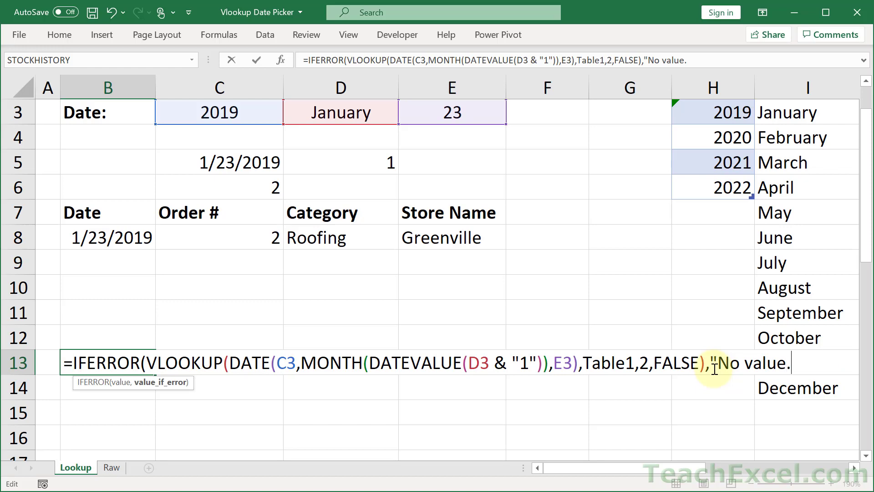
text("))
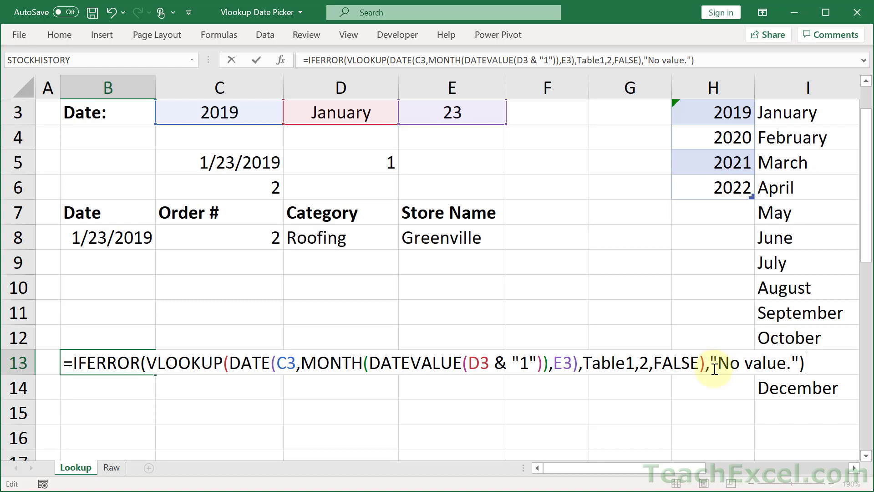
key(Return)
Step: Change the year to 2020 so B13 shows No value
scroll(196, 238, up, 1)
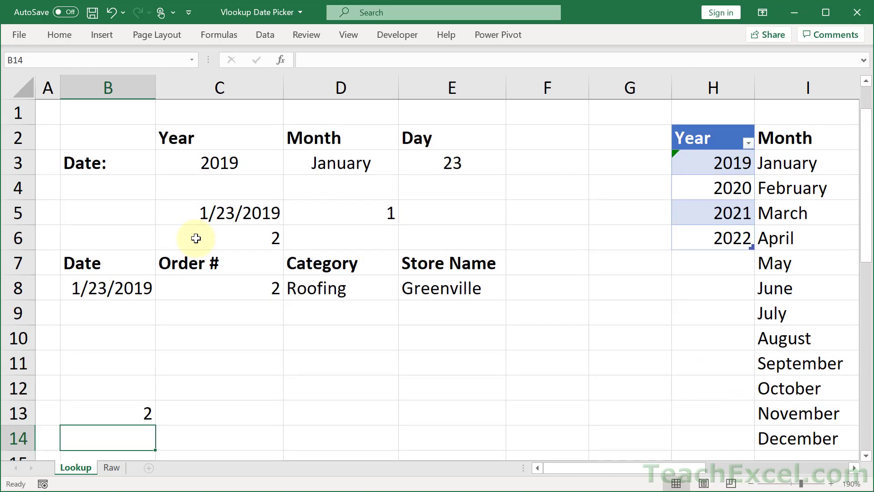
click(245, 160)
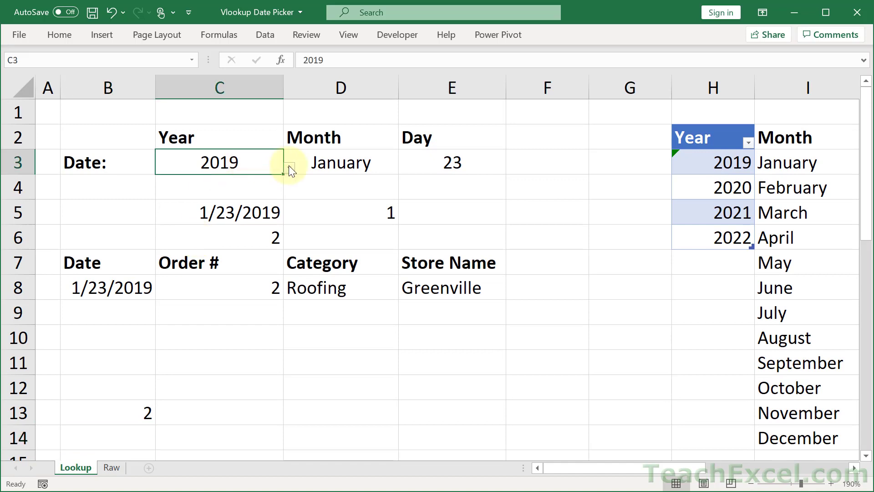
click(289, 165)
click(236, 201)
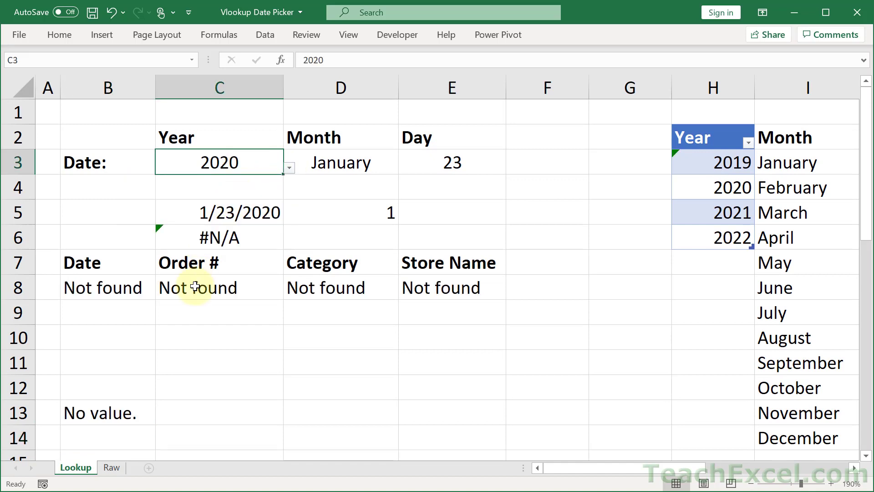
scroll(195, 291, down, 2)
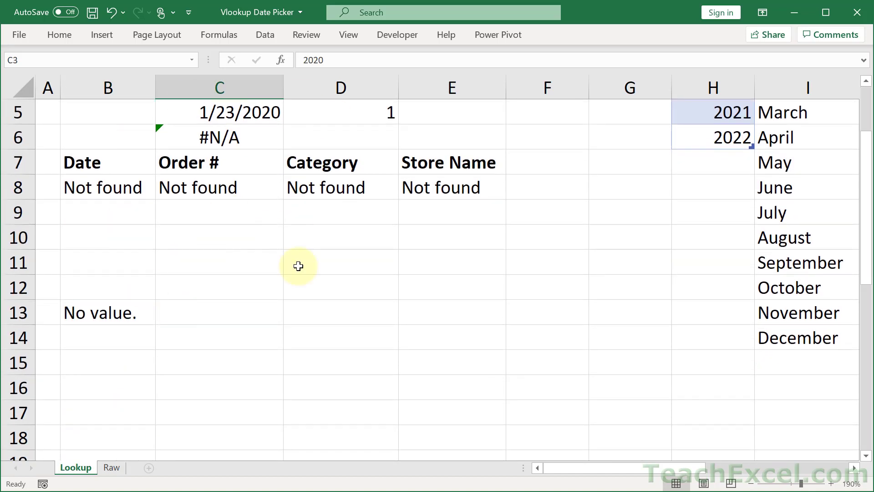
Step: Copy B13's IFERROR lookup formula text and paste it into B9 under the Date heading
scroll(88, 258, down, 1)
click(87, 258)
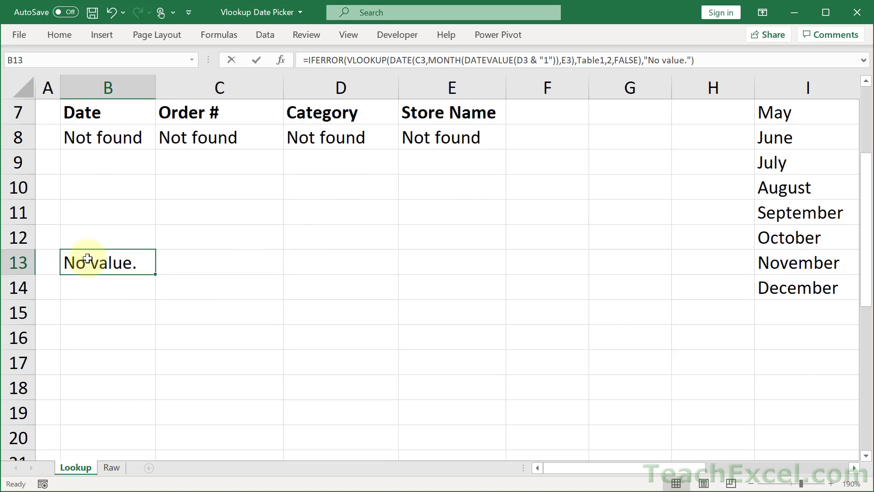
double_click(87, 258)
drag(66, 261, 821, 265)
key(ctrl+c)
key(Escape)
scroll(171, 246, up, 1)
click(93, 239)
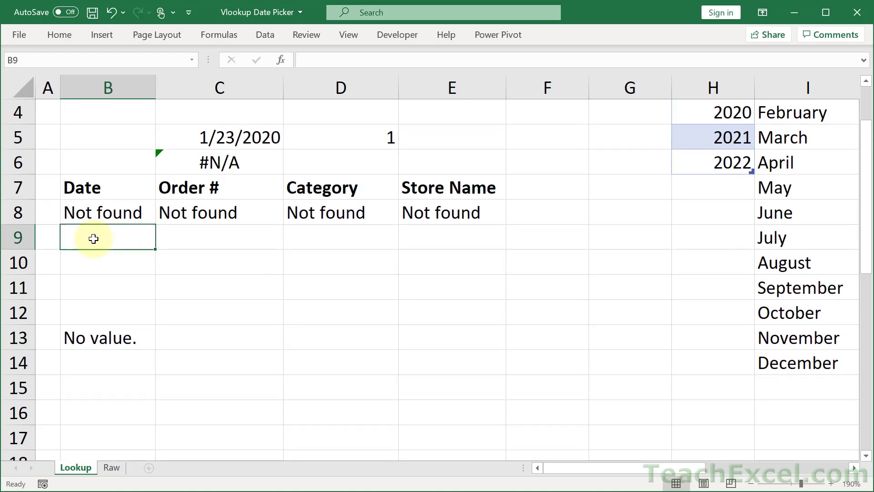
double_click(94, 239)
key(ctrl+v)
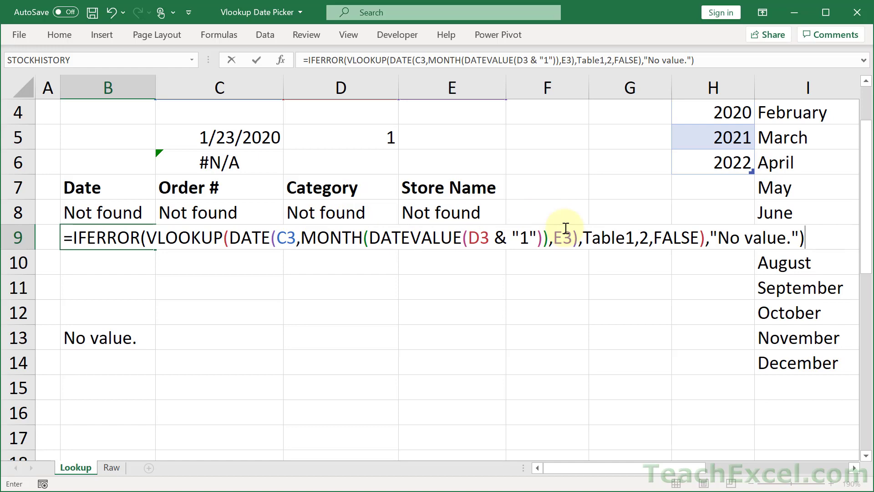
scroll(312, 308, up, 1)
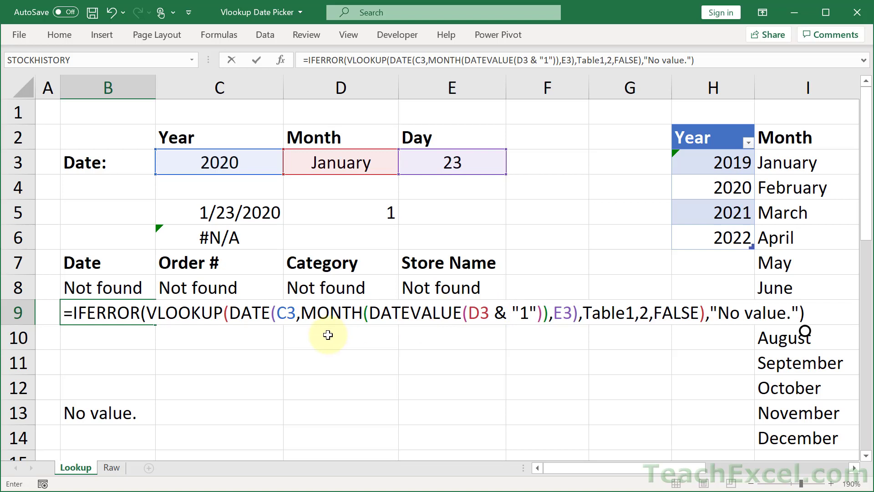
Step: In B9's formula, lock C3, D3 and E3 as $C$3, $D$3 and $E$3
click(283, 312)
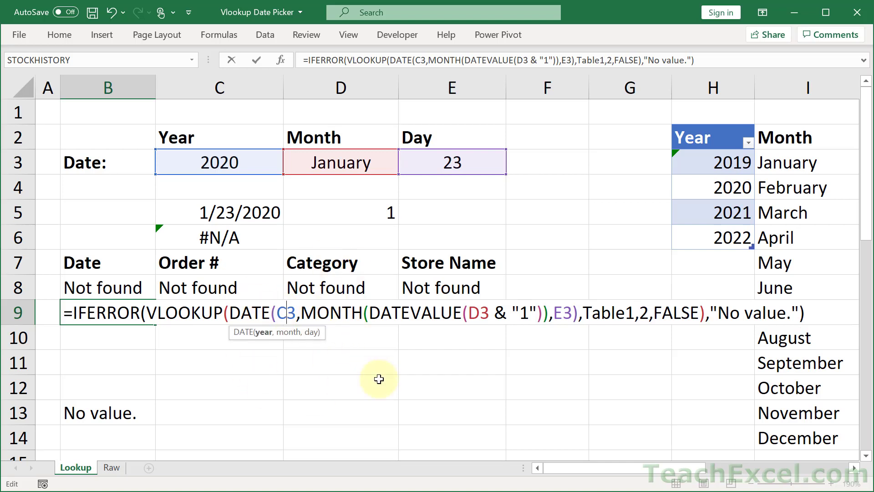
key(F4)
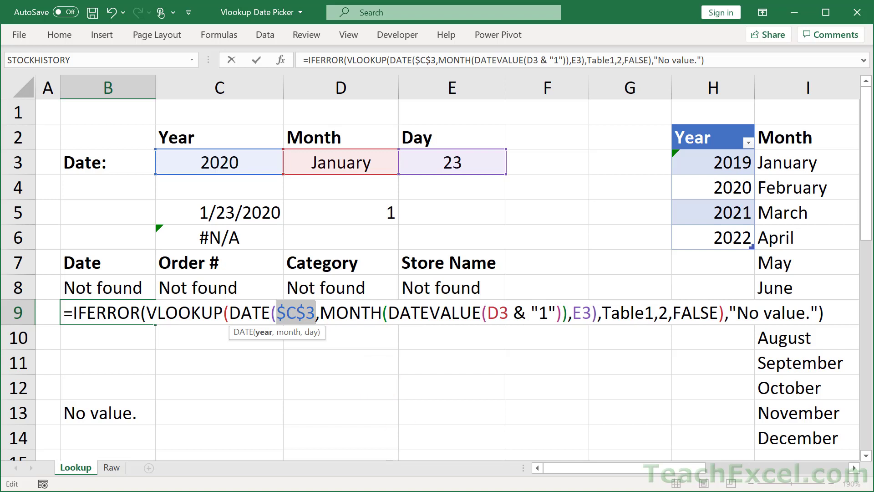
click(501, 312)
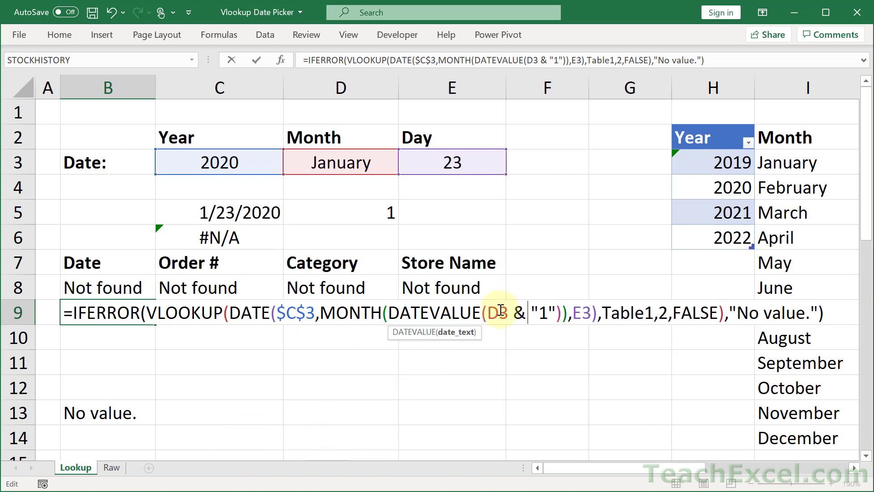
key(F4)
click(603, 311)
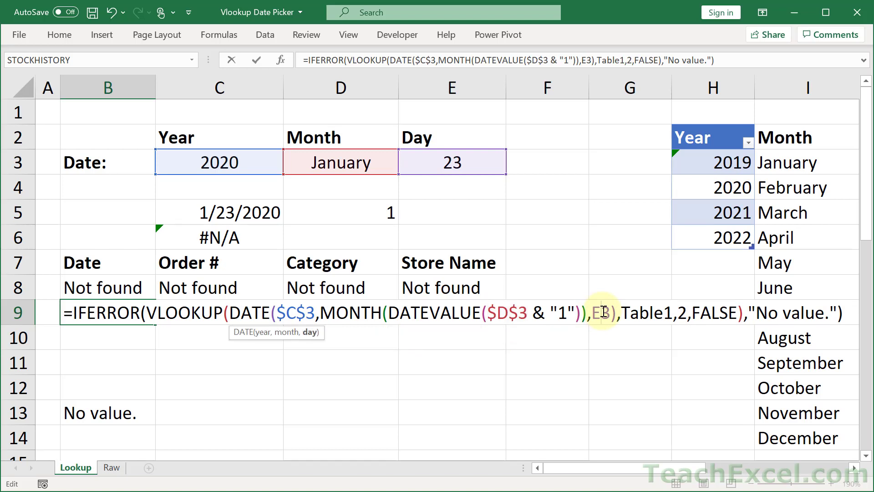
key(F4)
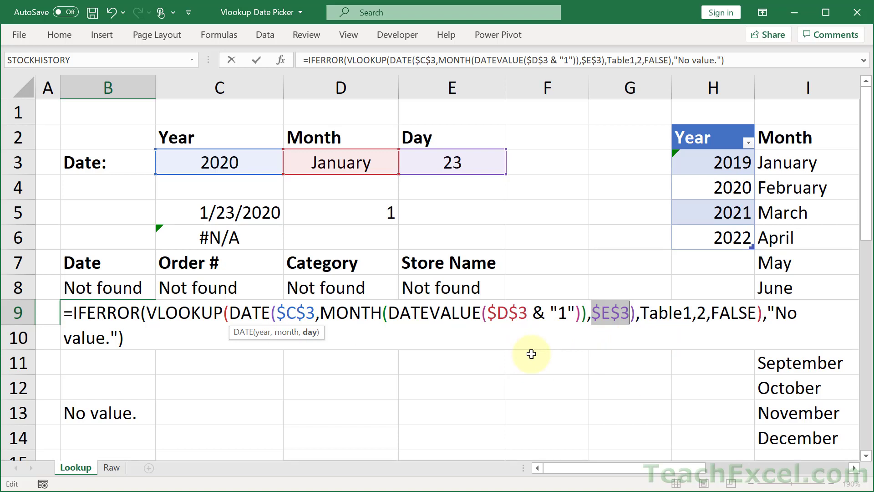
Step: Replace the hard-coded column number 2 in B9's formula with COLUMN(a1)
click(707, 313)
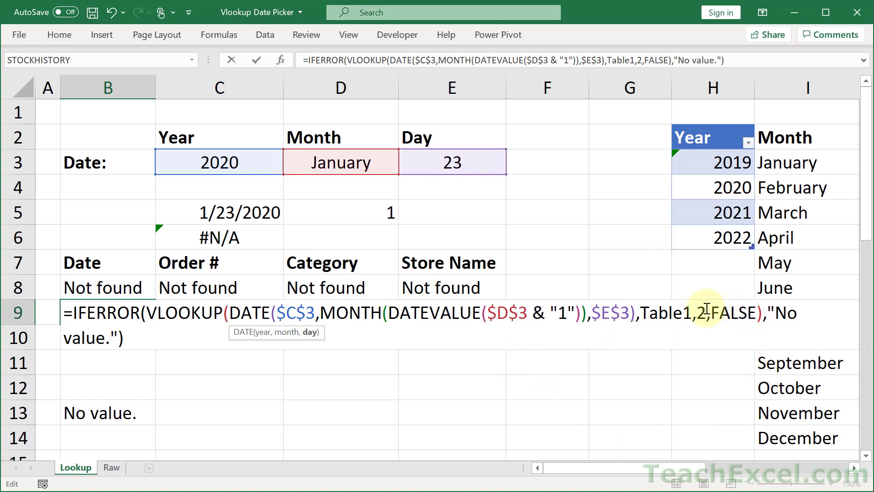
key(BackSpace)
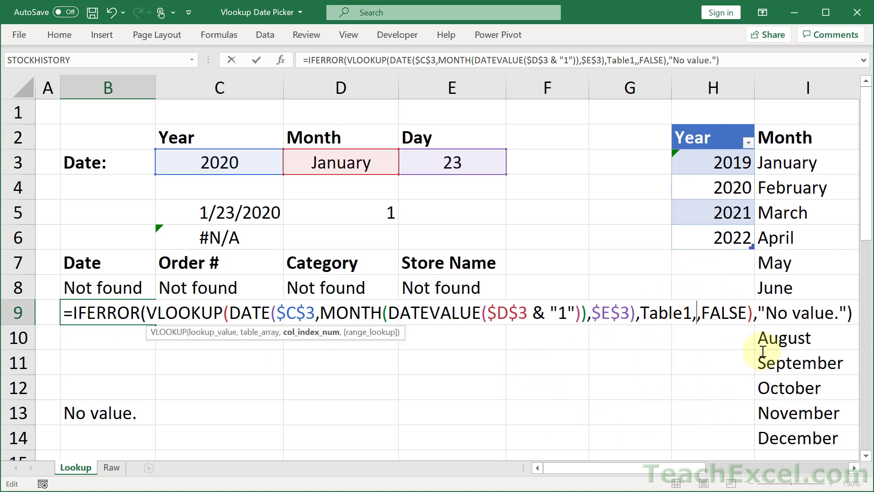
text(column)
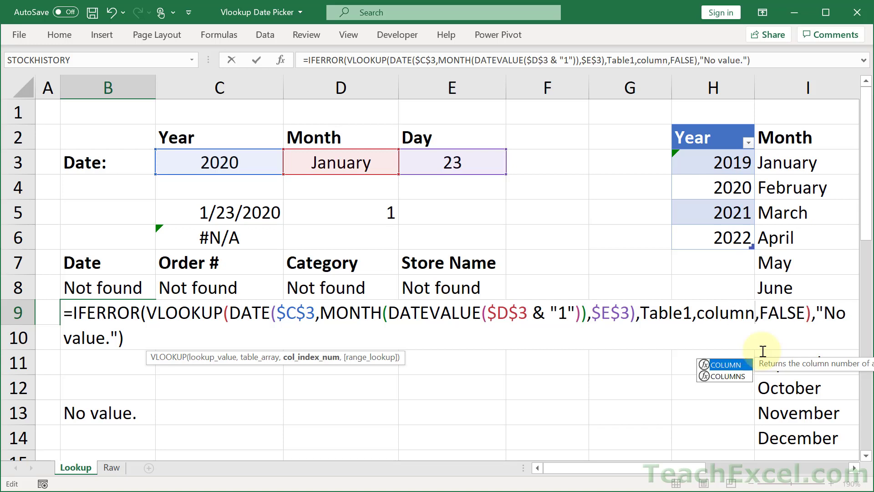
key(Tab)
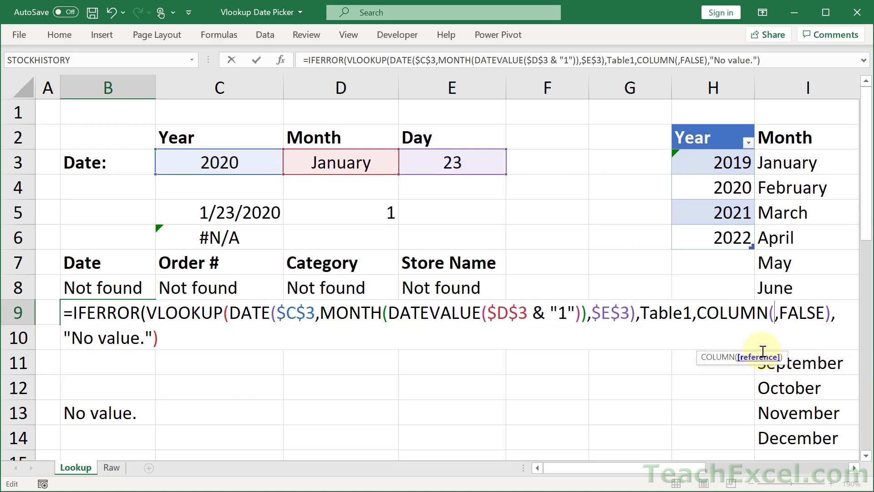
text(a1)
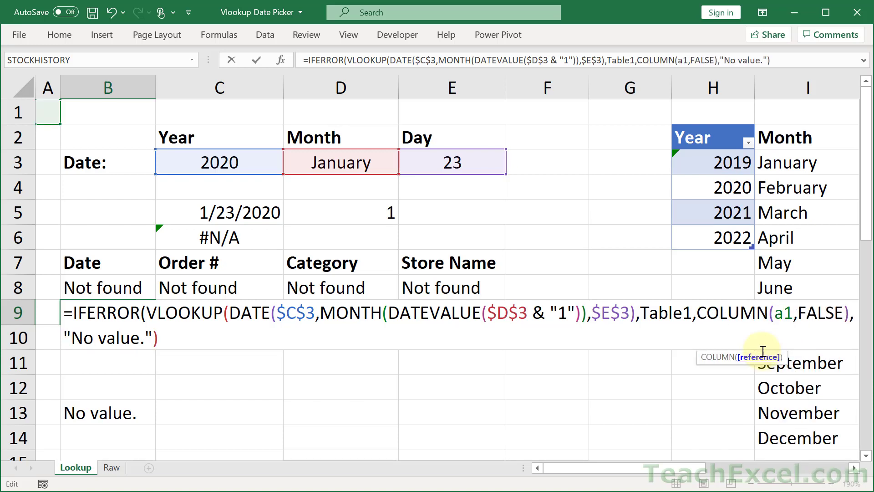
text())
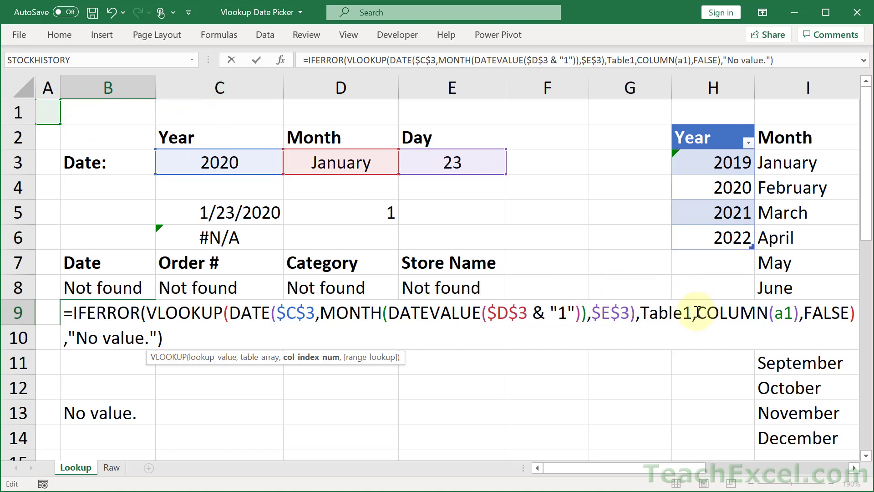
Step: Preview COLUMN(a1) with F9 to confirm it evaluates to 1, then restore it
drag(697, 312, 800, 310)
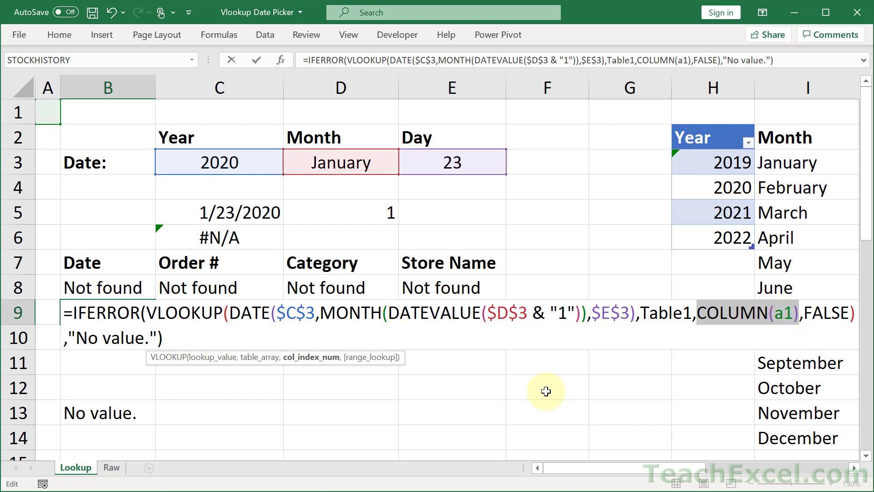
key(F9)
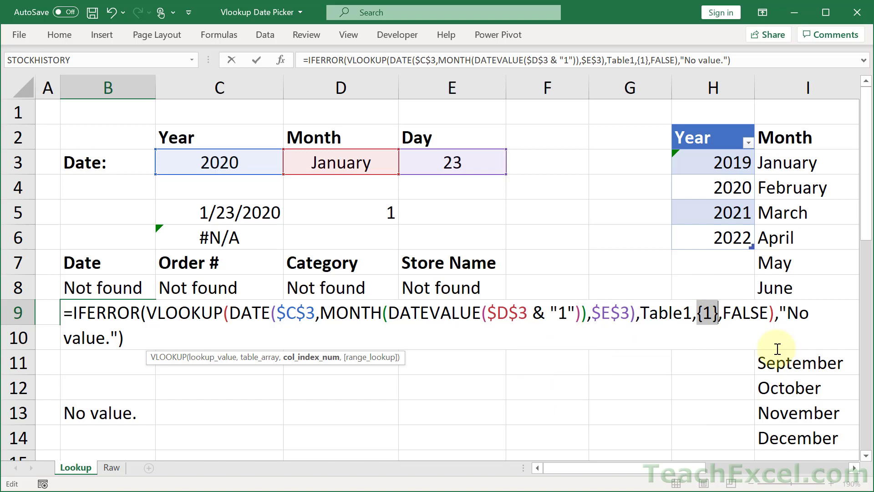
key(ctrl+z)
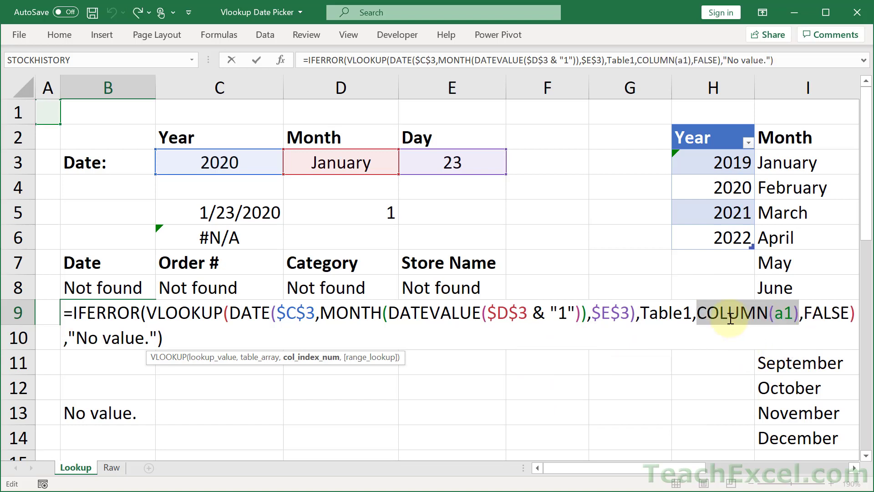
click(733, 316)
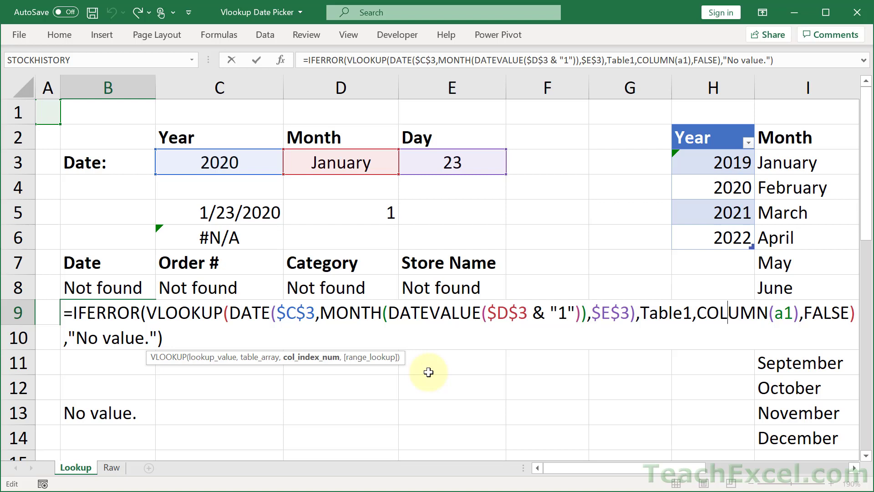
Step: Commit B9's lookup formula and set the year back to 2019
key(Return)
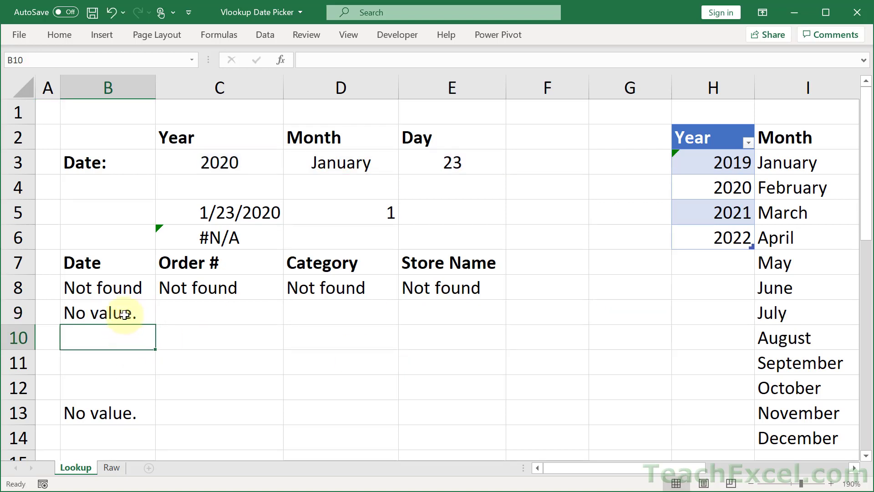
click(124, 314)
click(233, 156)
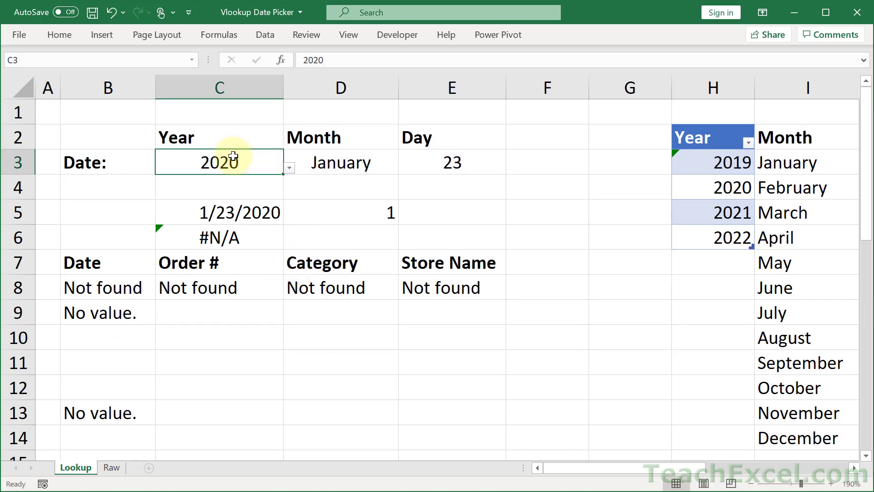
click(289, 168)
key(Escape)
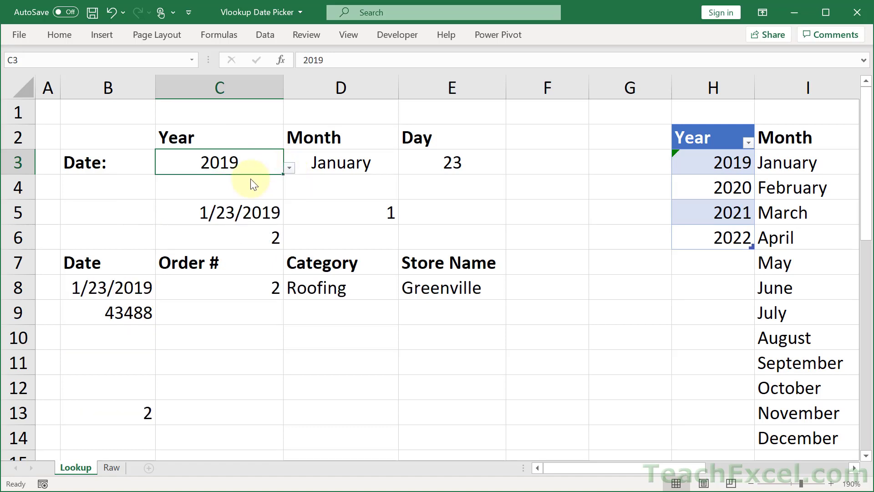
Step: Format B9 as Short Date so it shows 1/23/2019
click(137, 312)
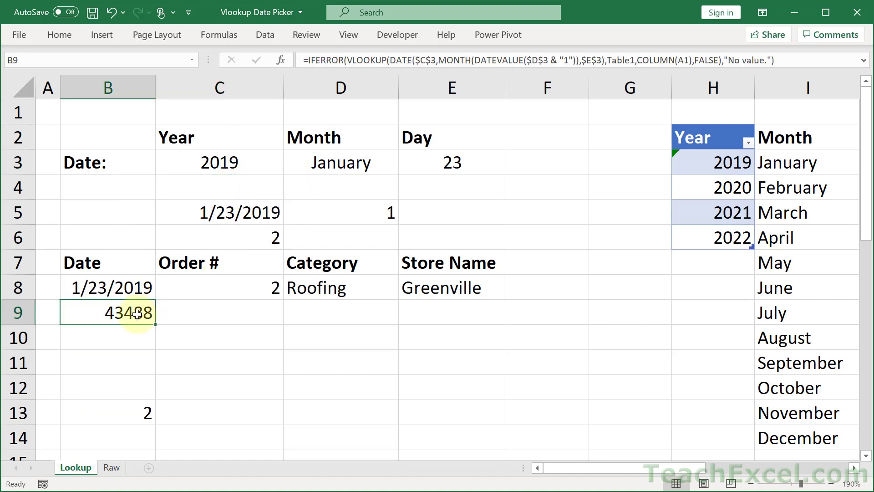
click(54, 34)
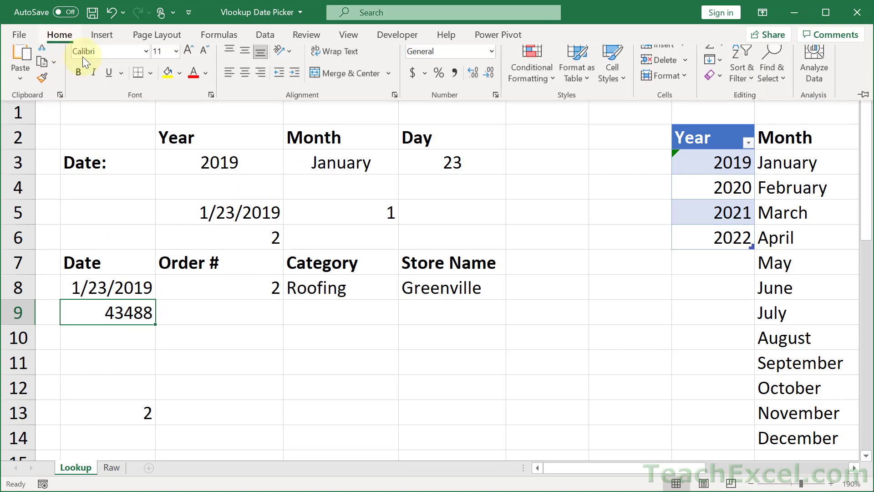
click(492, 61)
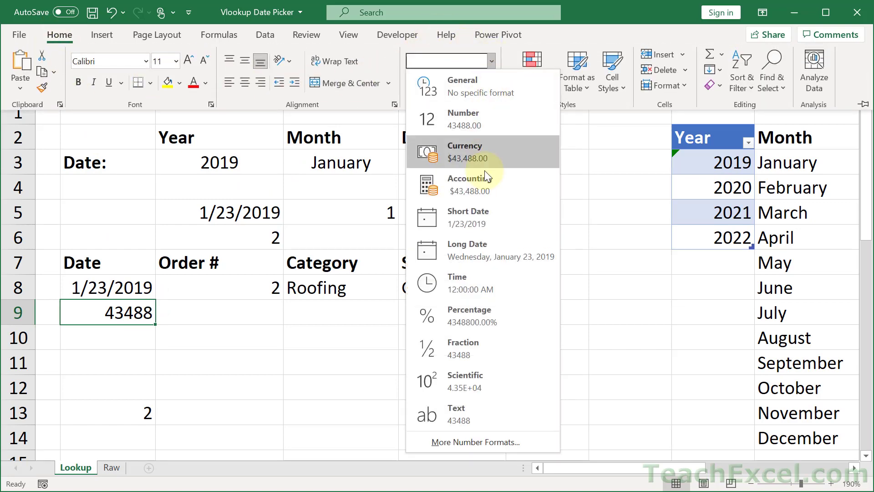
click(488, 215)
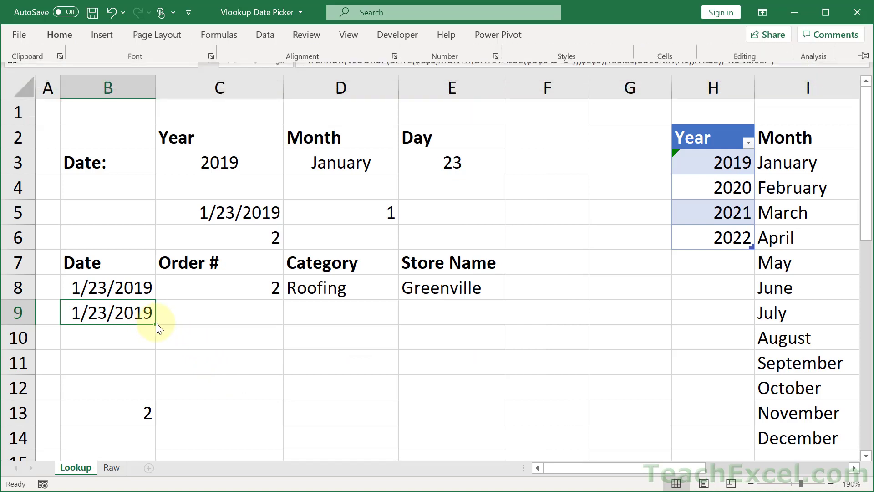
Step: Fill B9's formula across to E9 and format C9 as General to show order 2
drag(156, 323, 528, 317)
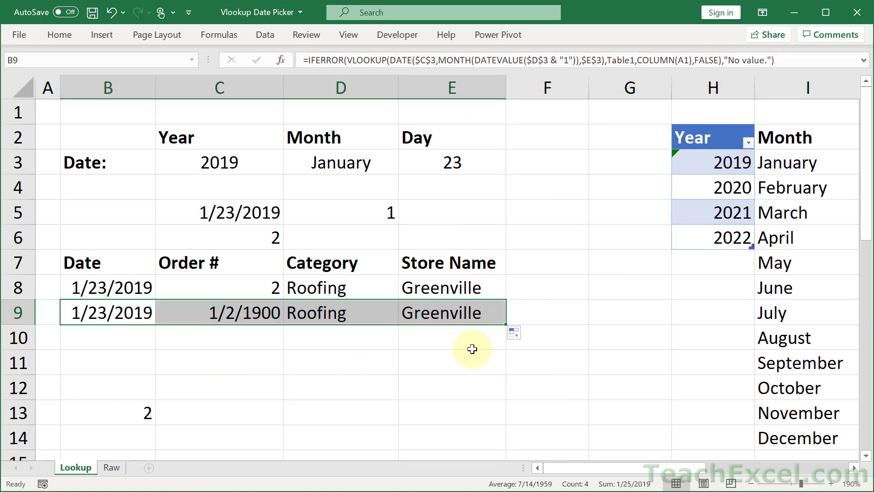
click(240, 317)
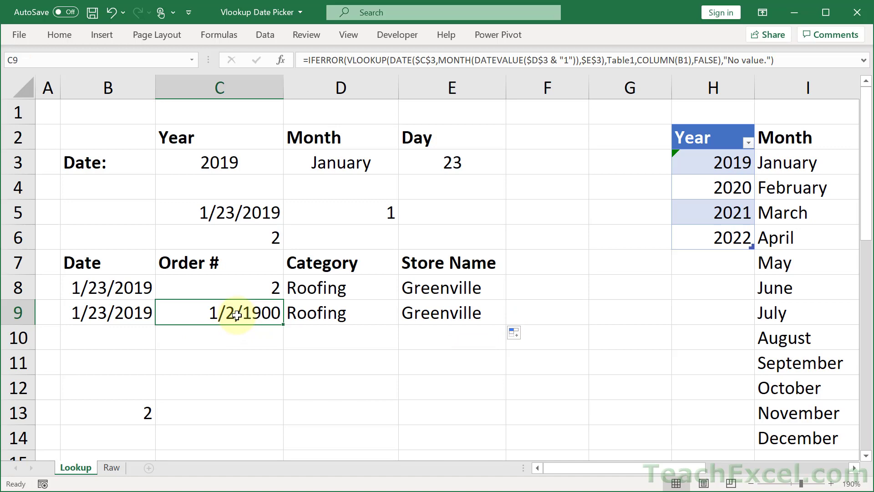
click(57, 34)
click(492, 61)
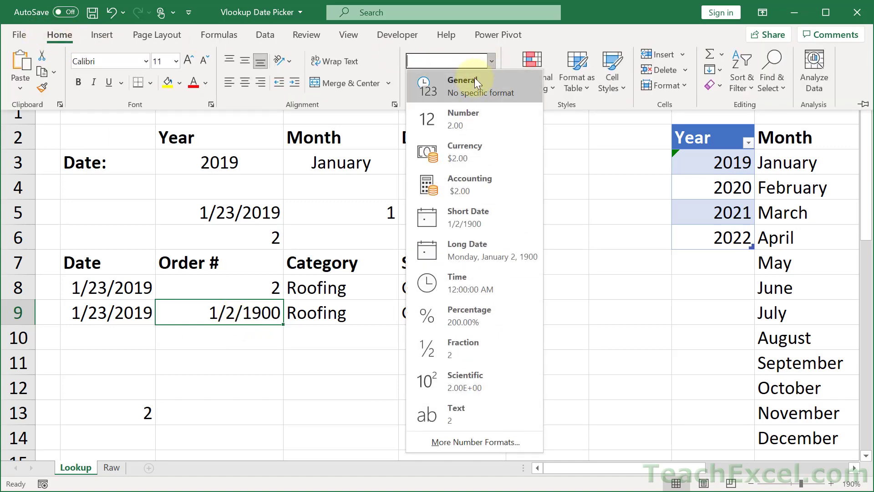
click(475, 77)
click(206, 326)
click(205, 336)
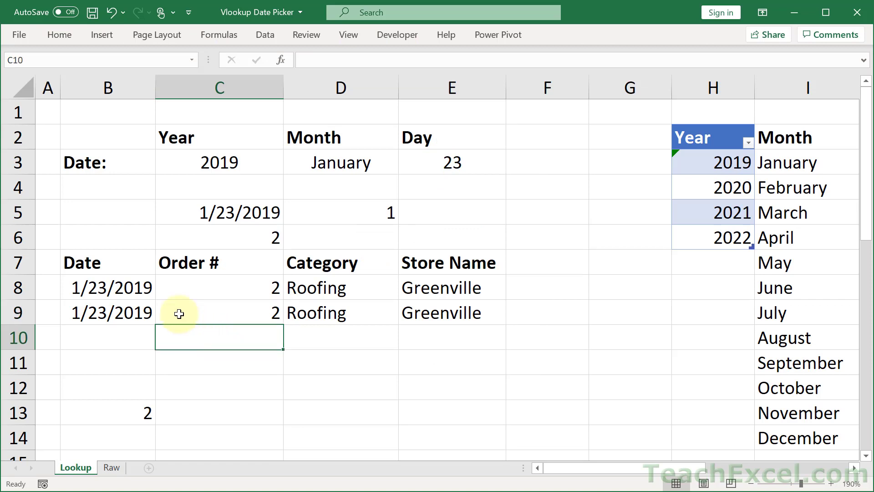
double_click(108, 311)
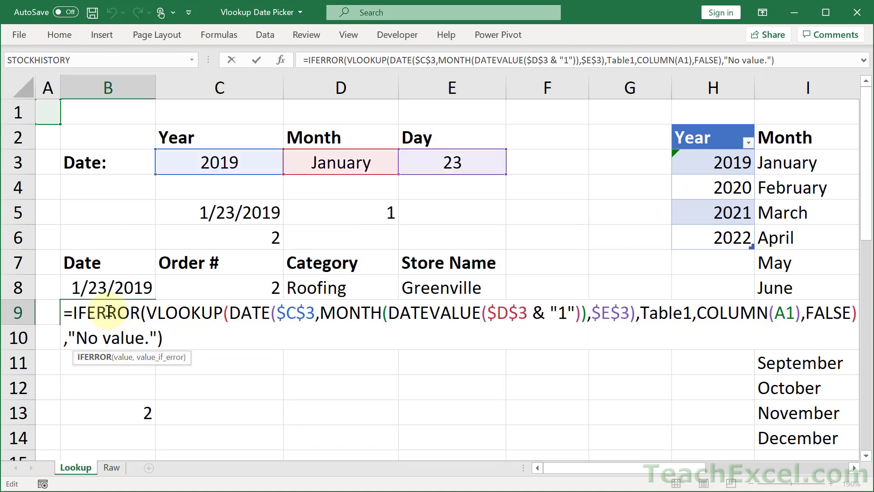
drag(697, 312, 800, 313)
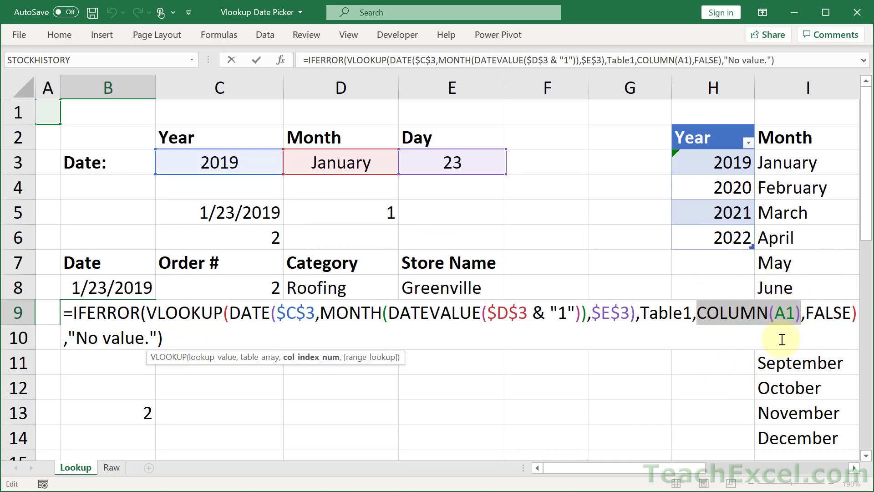
key(Escape)
click(201, 310)
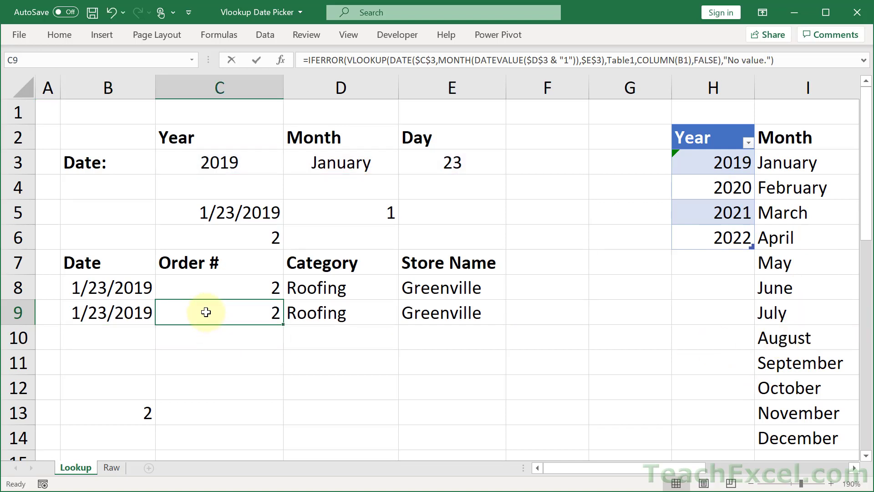
double_click(202, 312)
click(246, 337)
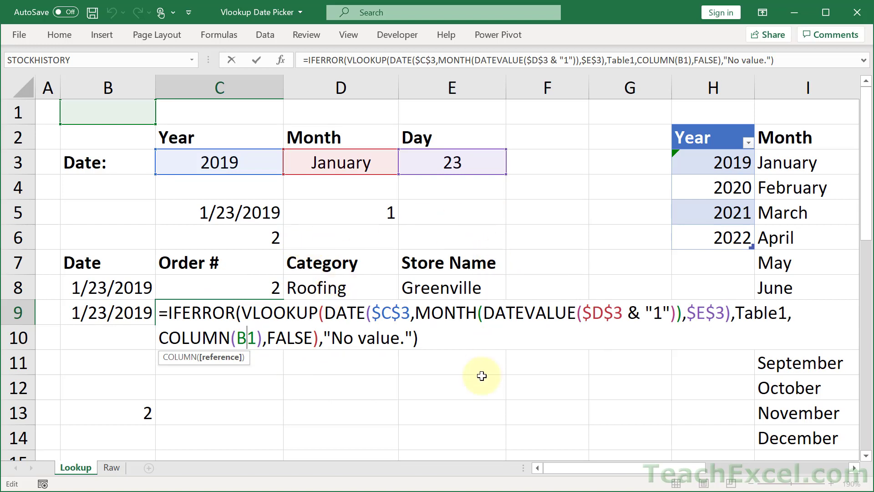
key(ctrl+Return)
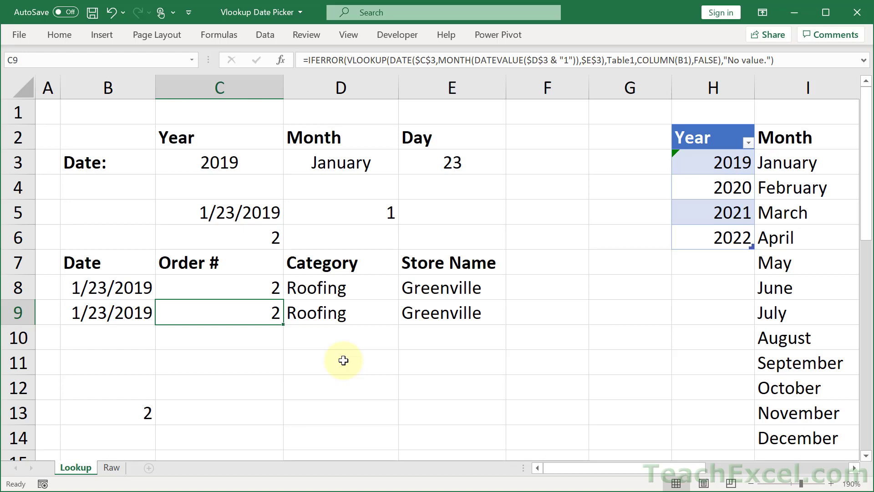
click(346, 338)
click(854, 468)
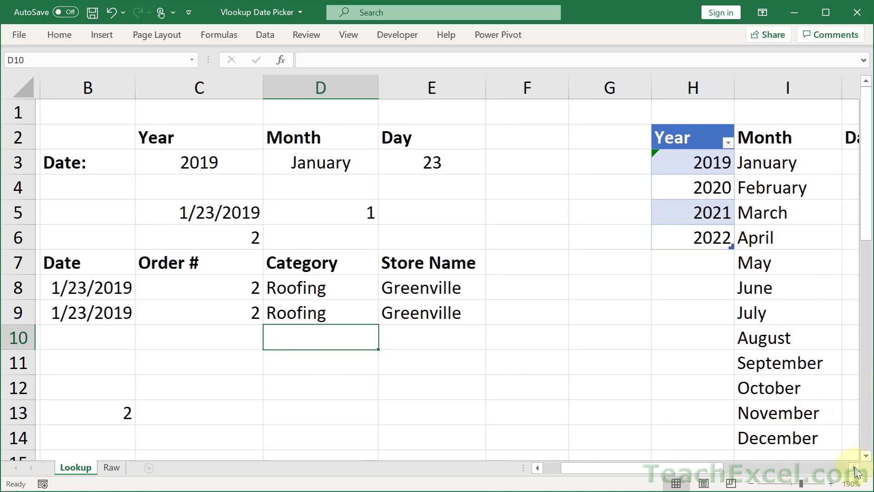
click(855, 468)
click(855, 468)
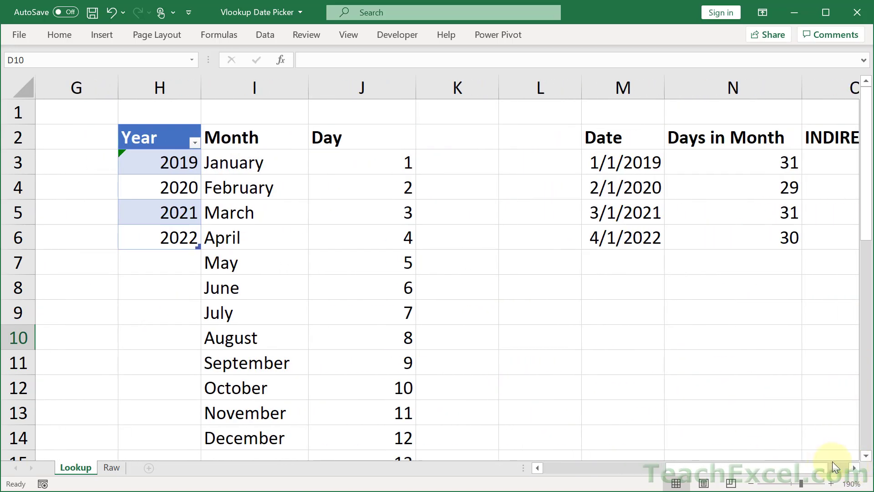
click(854, 468)
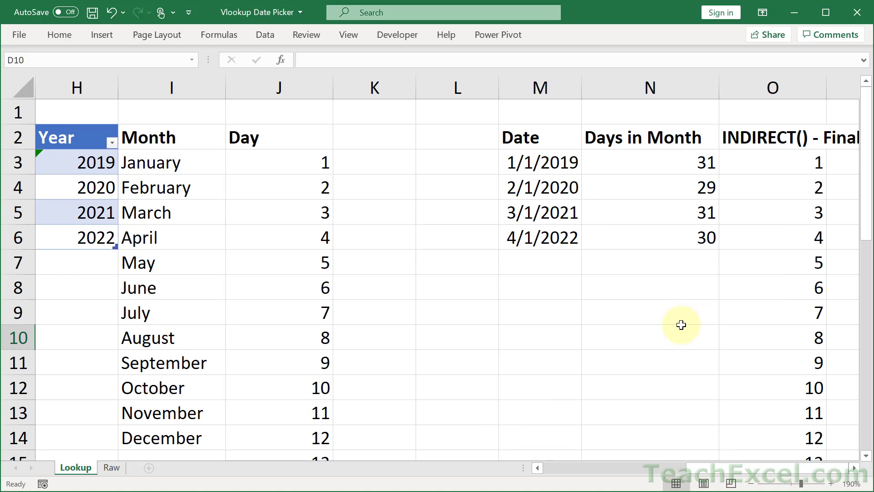
drag(769, 467, 551, 467)
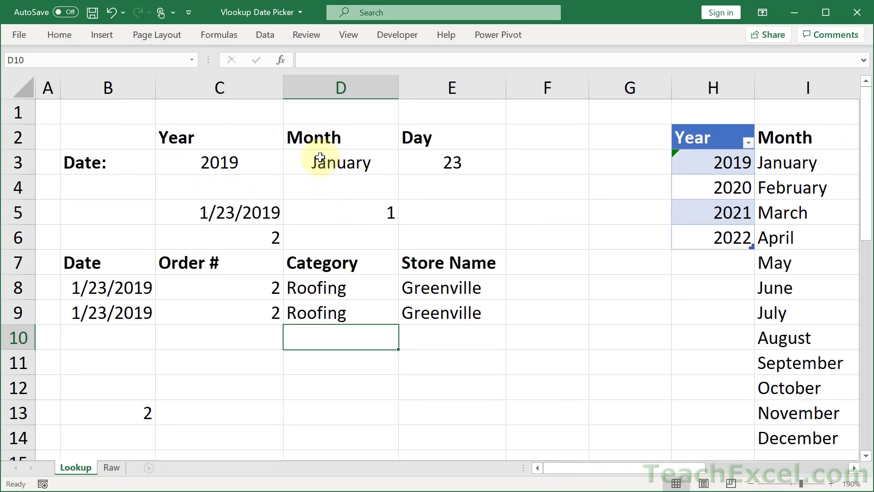